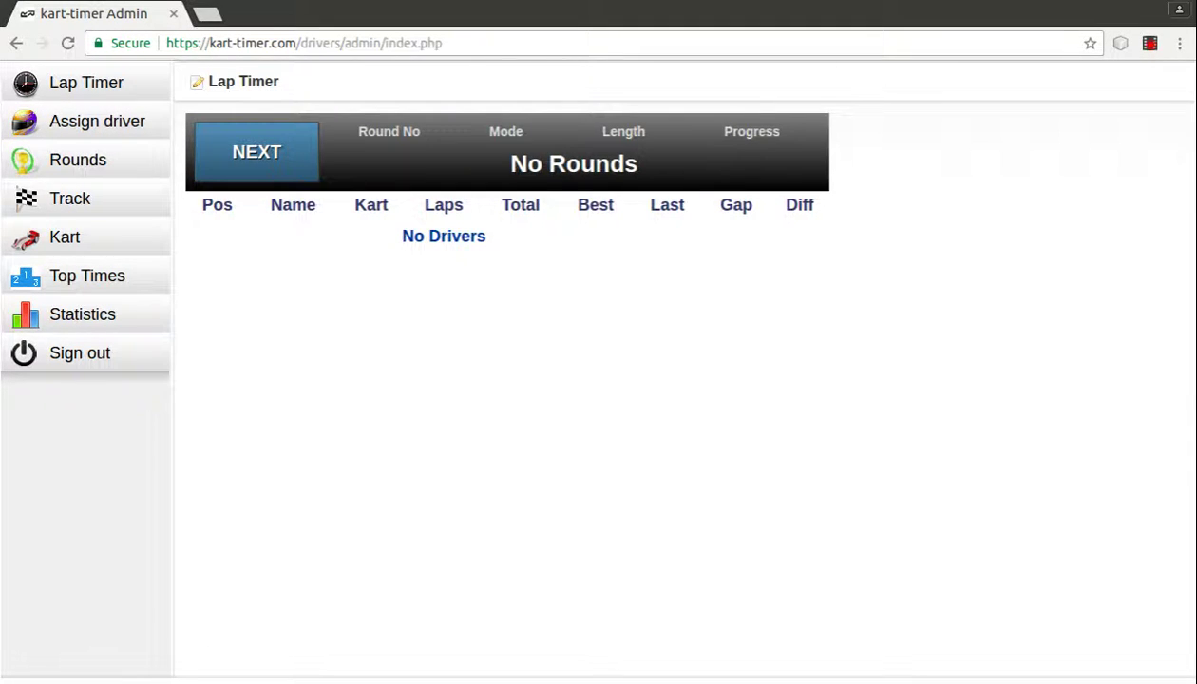
Step: Run and stop round 2 (Qualify, 8 Min), then close its printed results tab
click(274, 157)
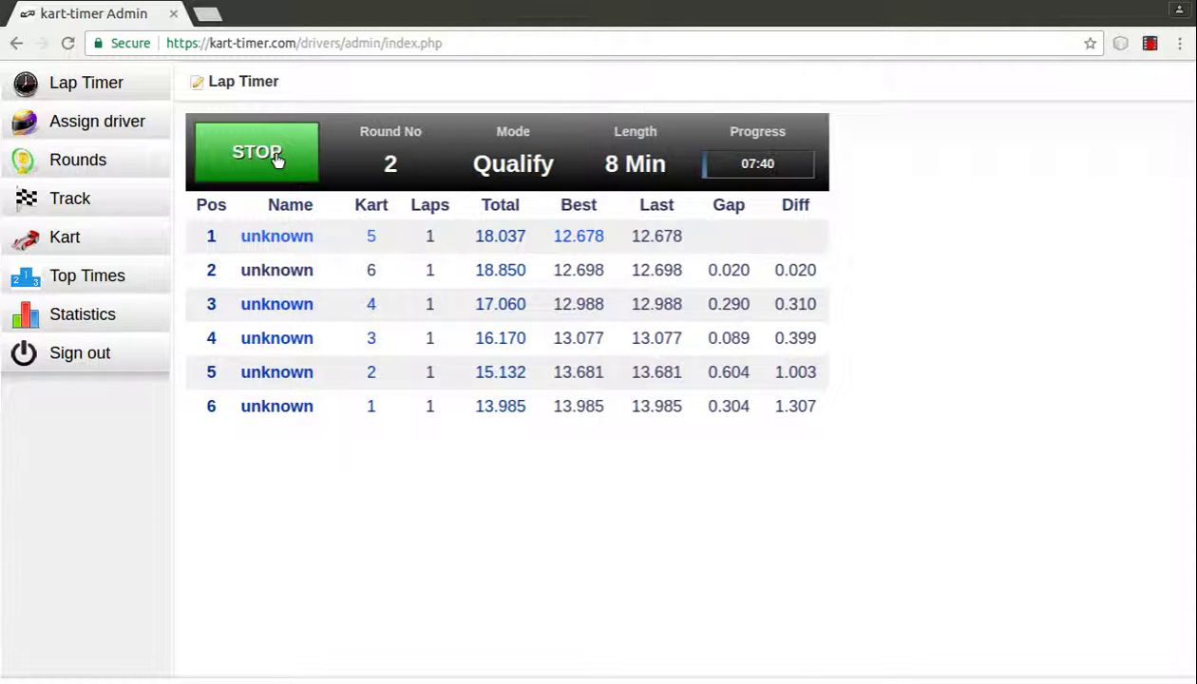
click(264, 158)
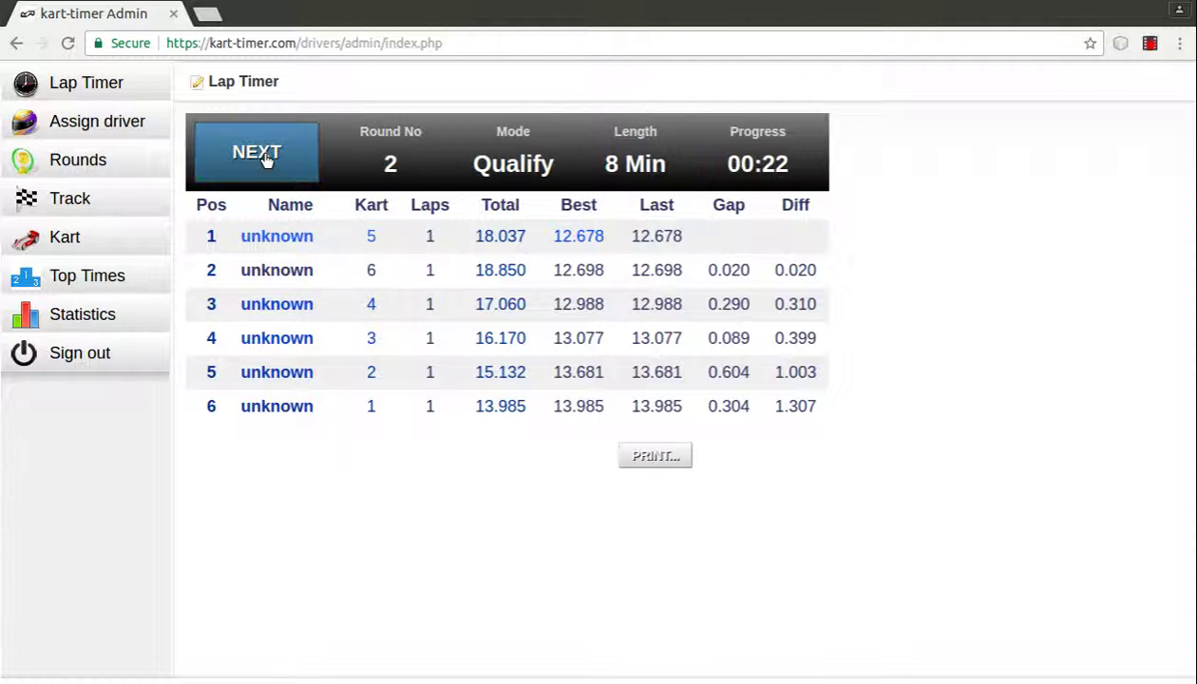
click(665, 460)
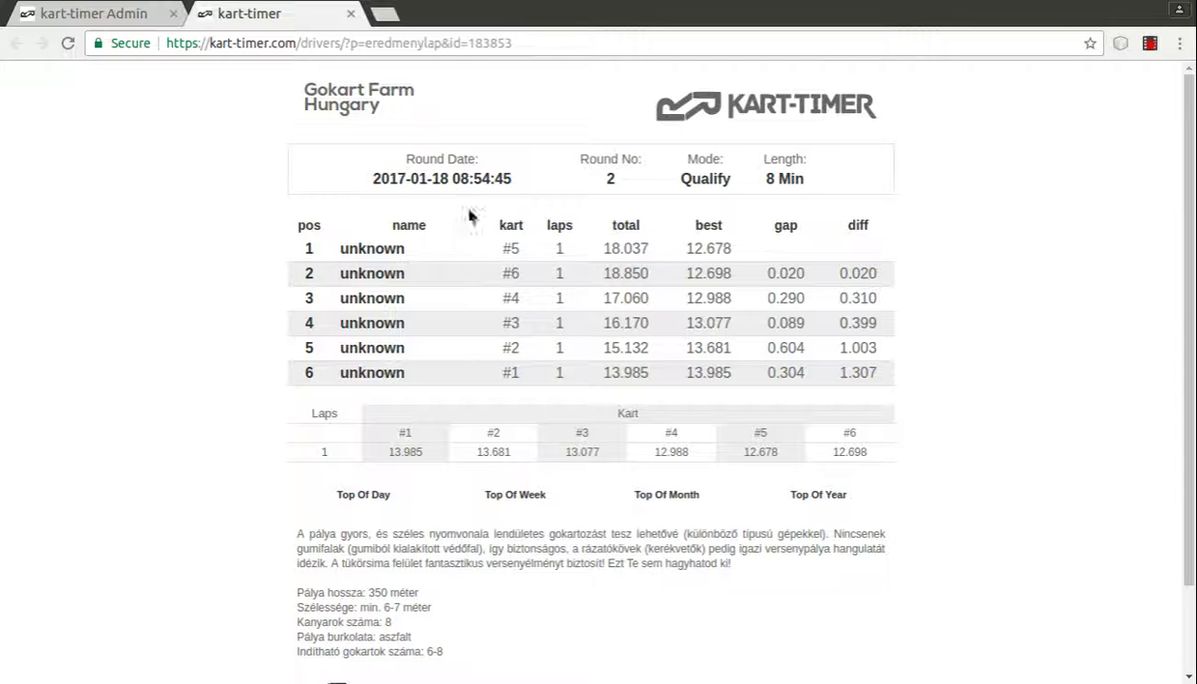
click(350, 14)
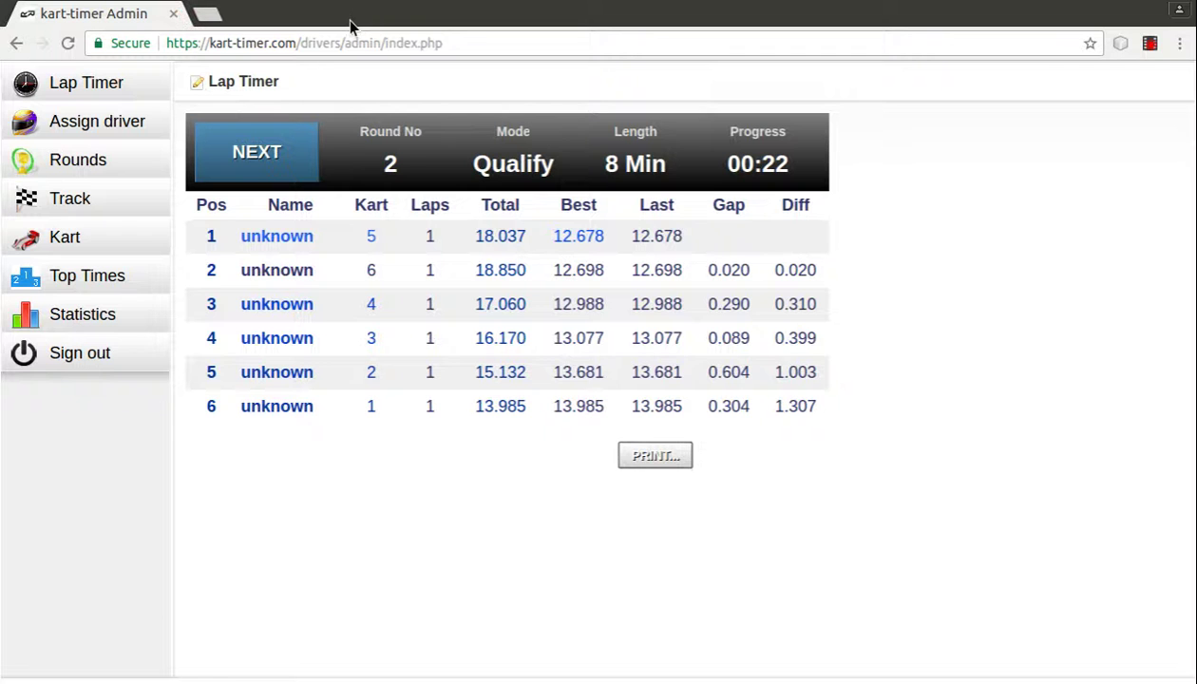
Step: Create a new round 3 in Rounds with the default Qualify, 8 Min settings
click(130, 165)
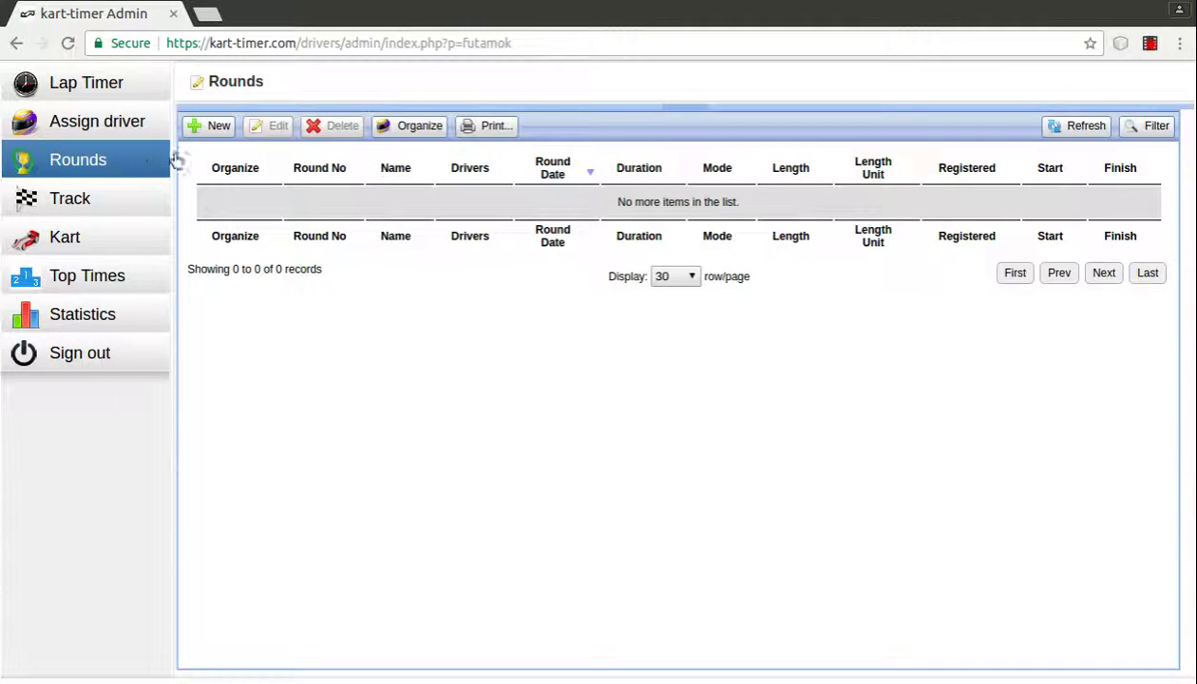
click(214, 130)
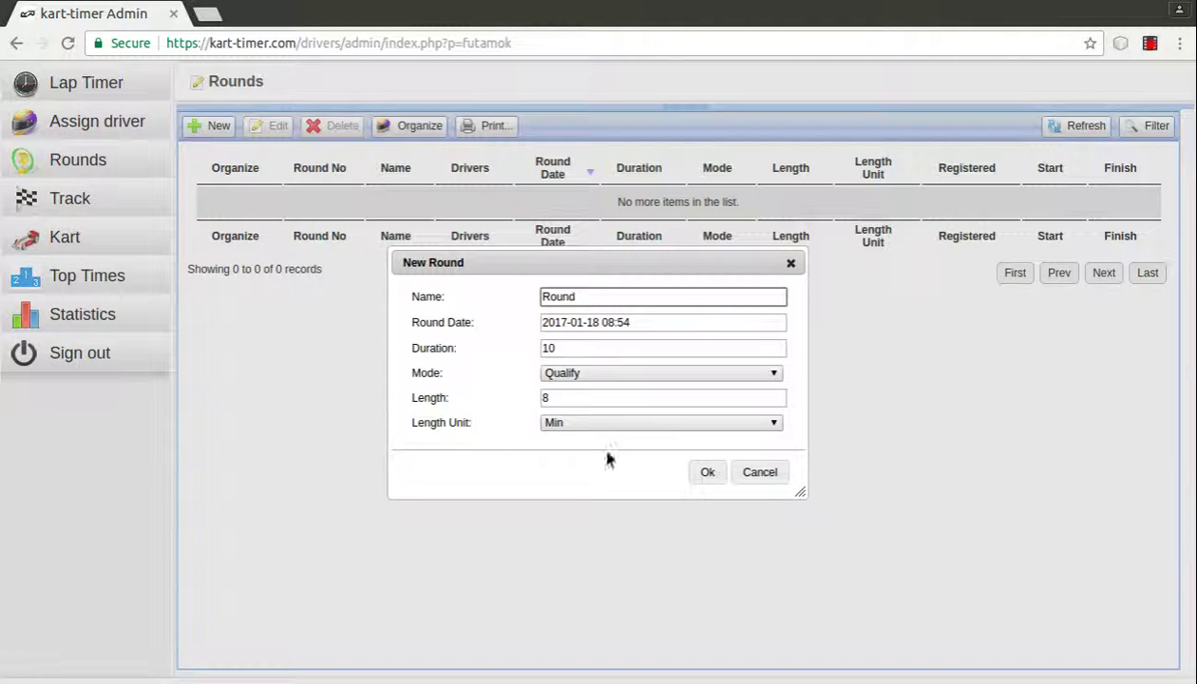
click(708, 473)
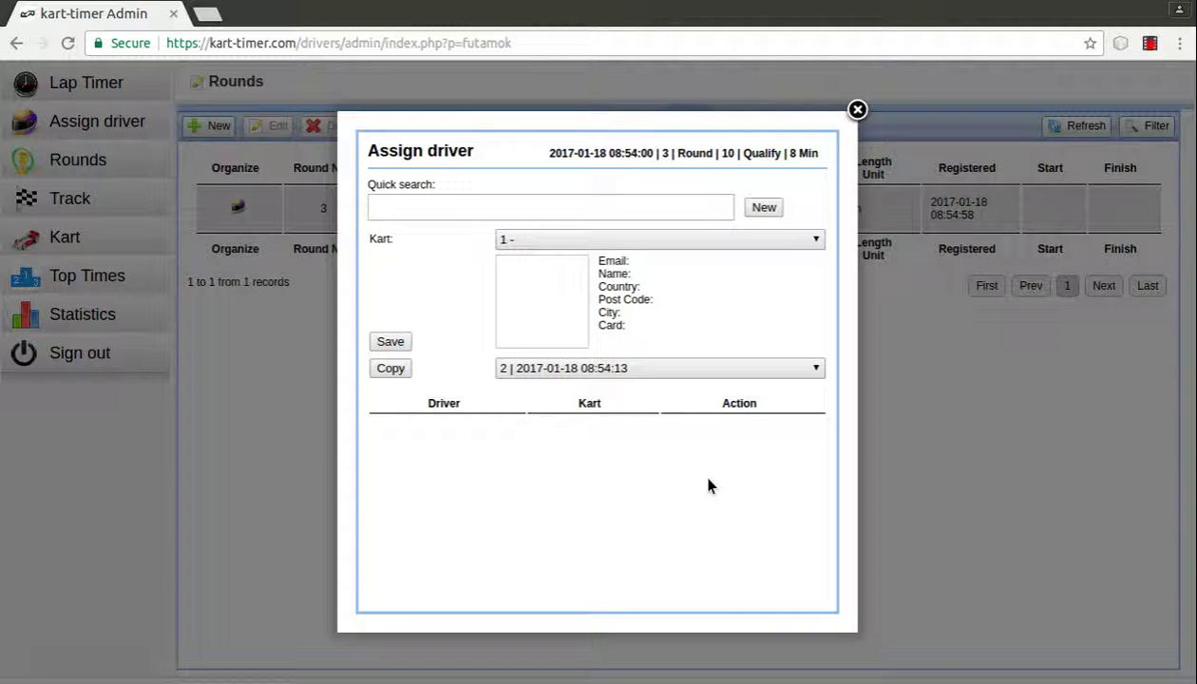
Step: Find the registered driver by quick search and assign them to kart 1
click(485, 218)
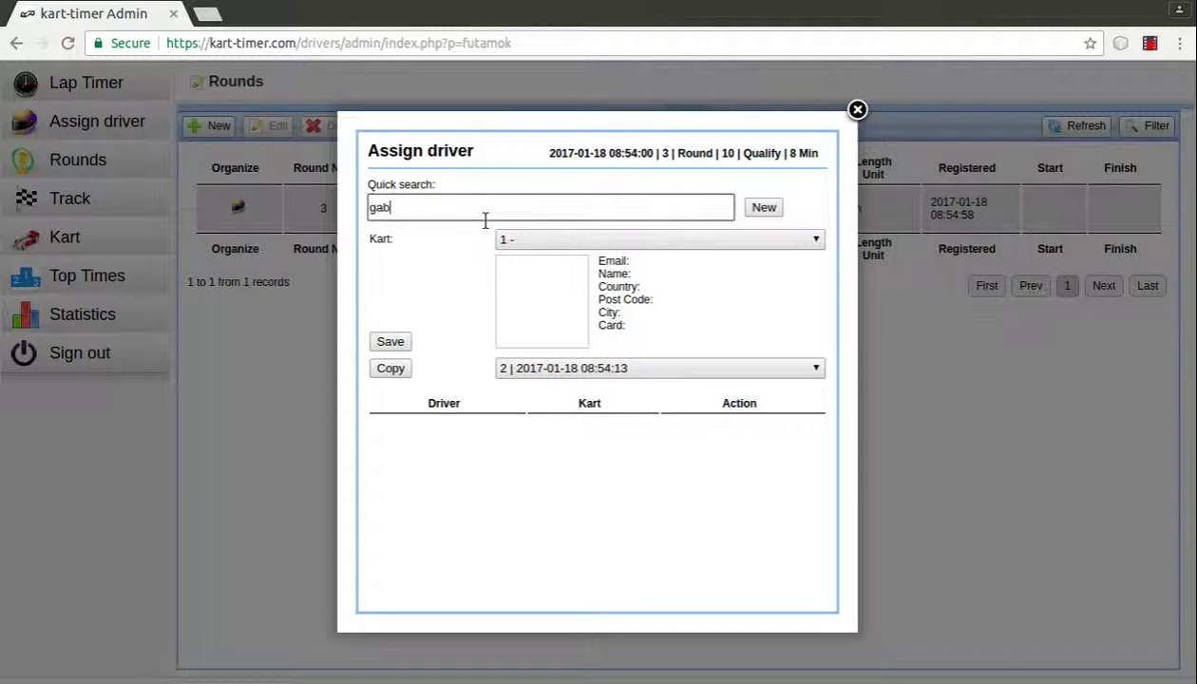
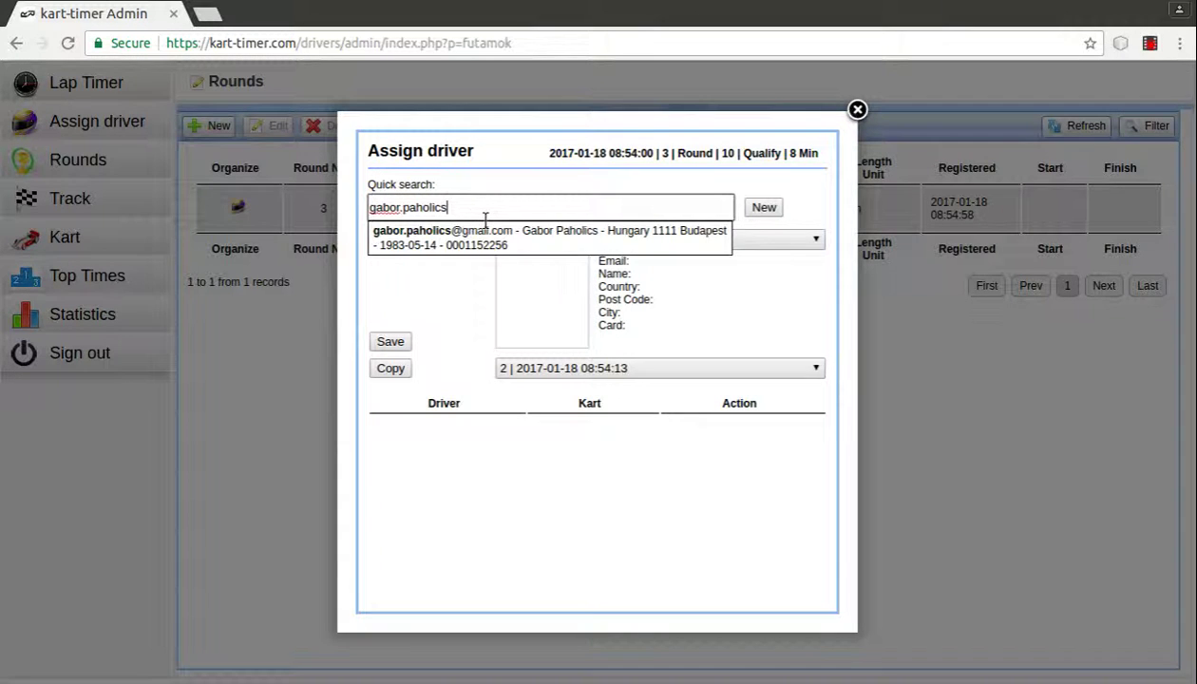
click(516, 236)
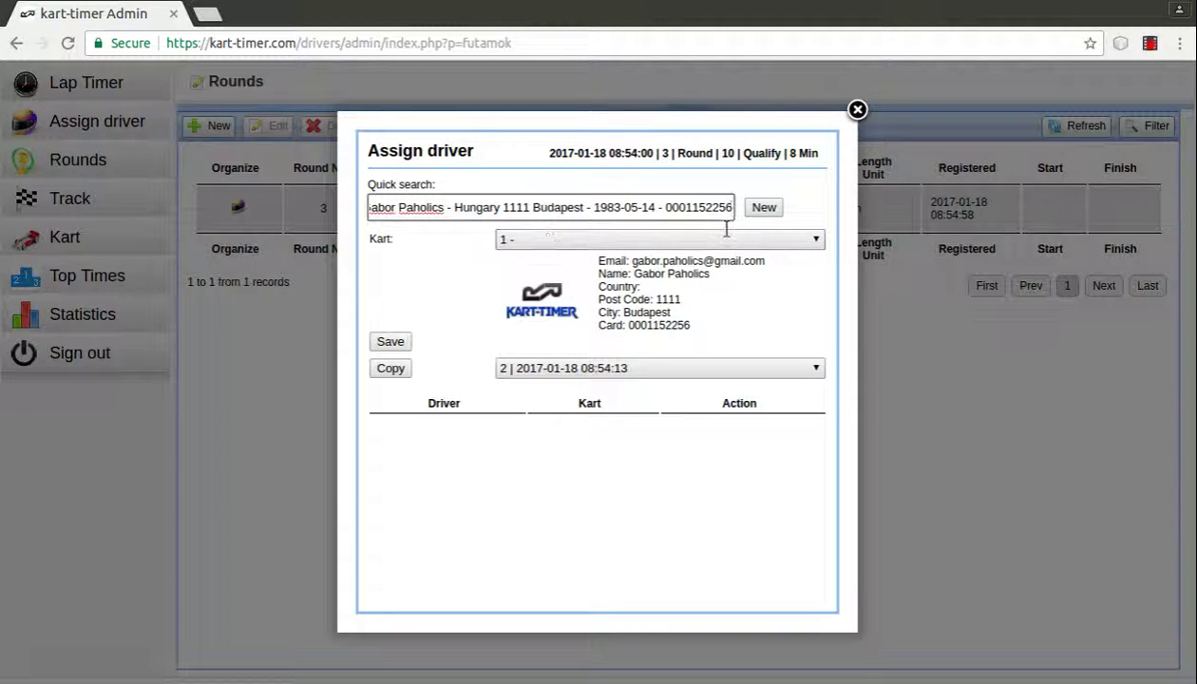
click(675, 246)
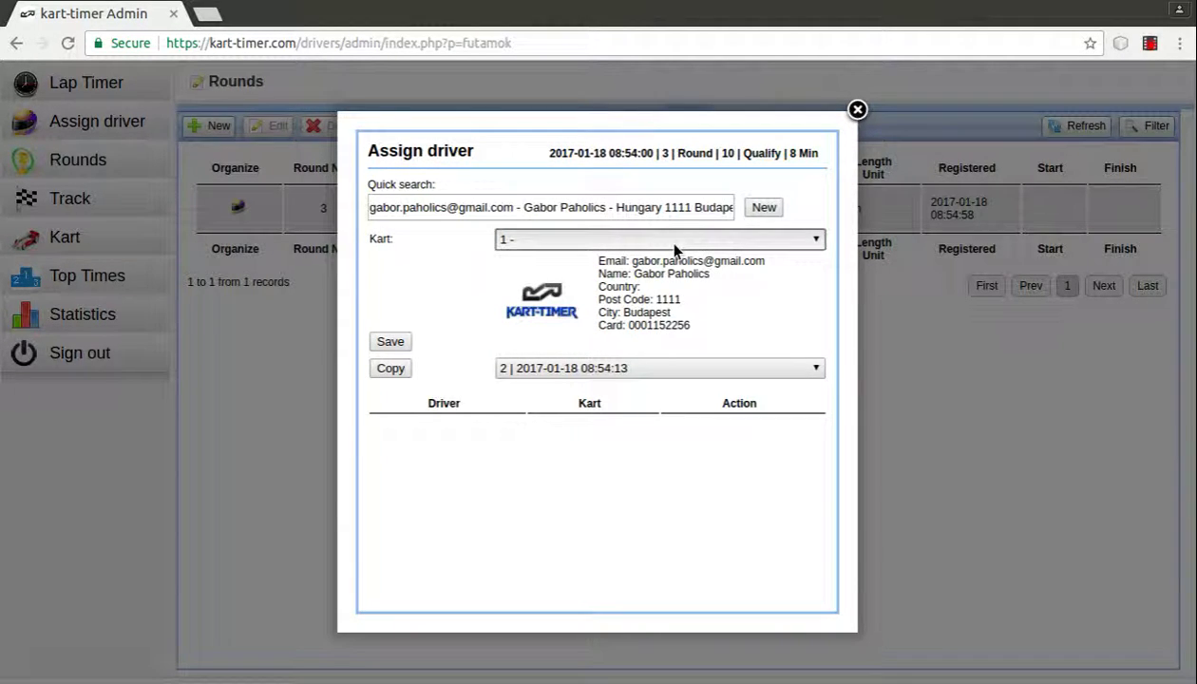
click(397, 343)
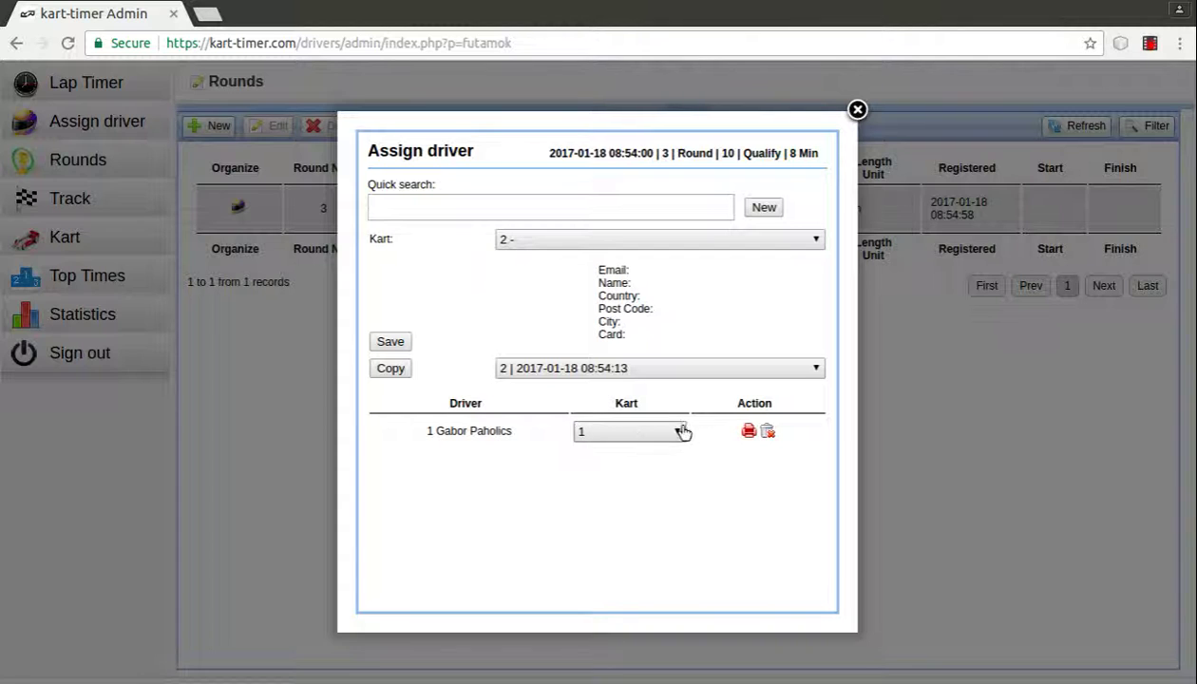
click(857, 110)
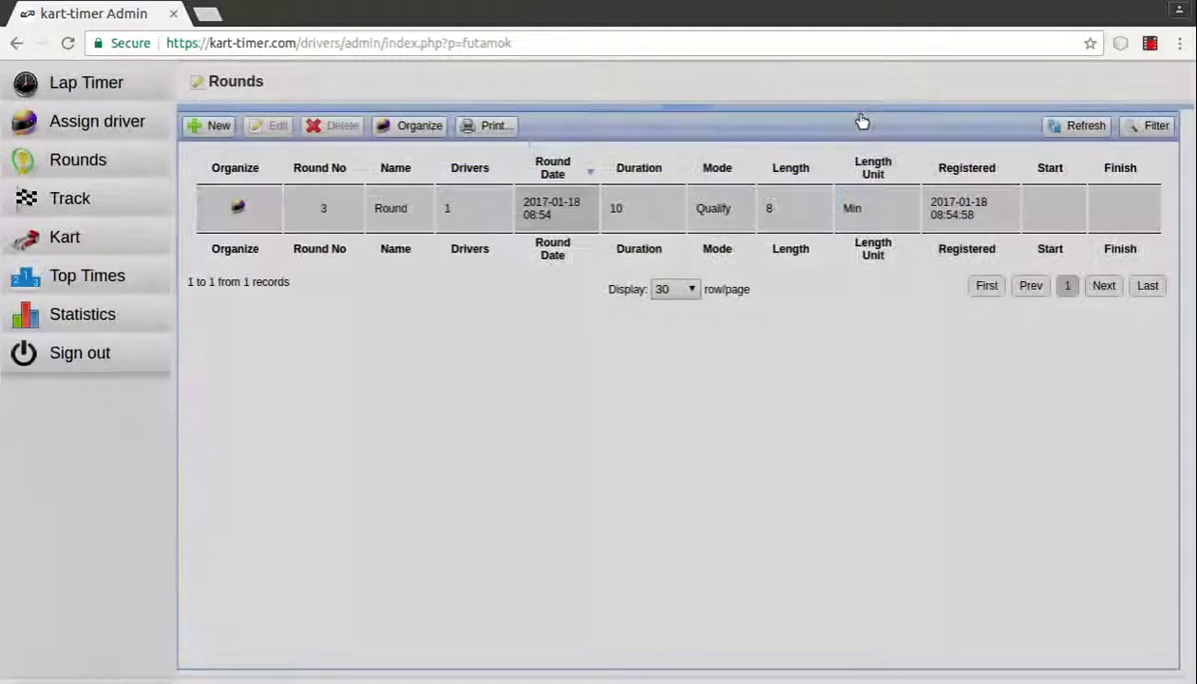
Step: Run and stop round 3 from the Lap Timer, then close its printed results tab
click(128, 93)
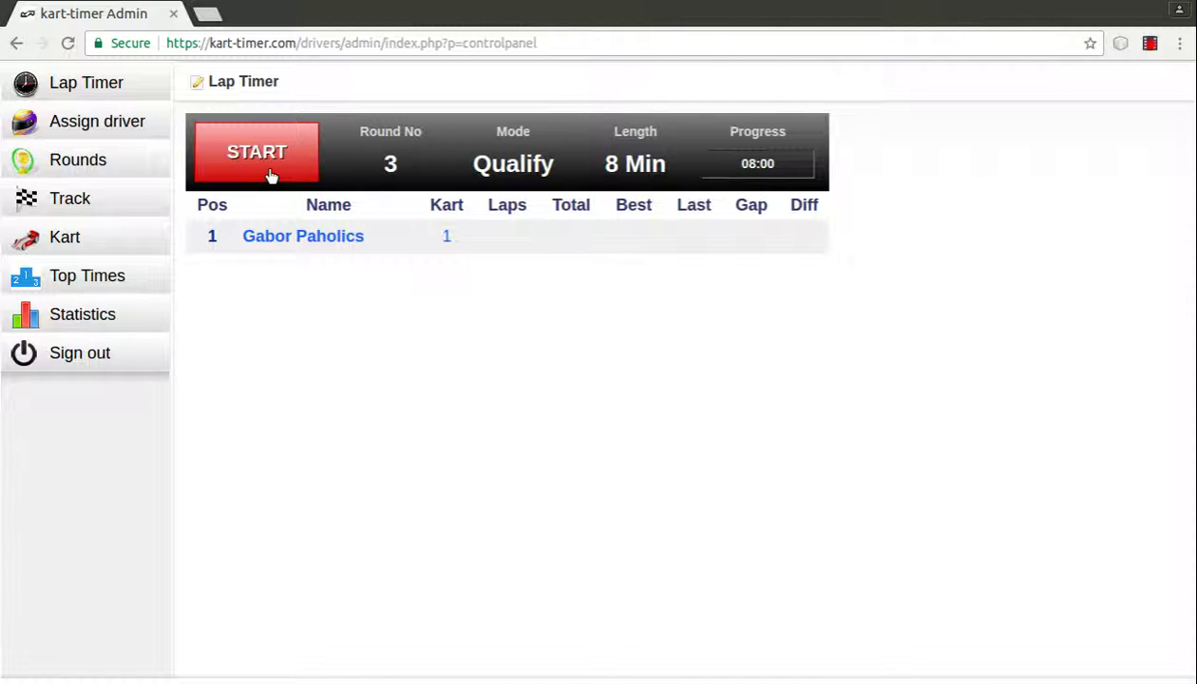
click(270, 177)
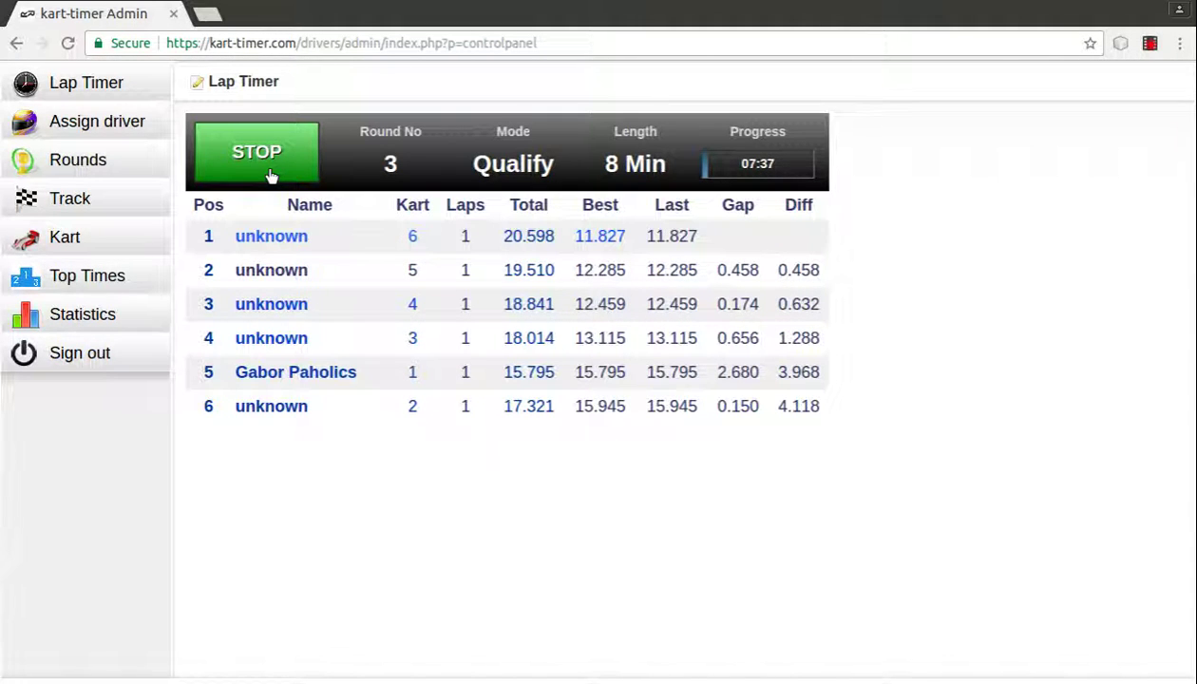
click(256, 152)
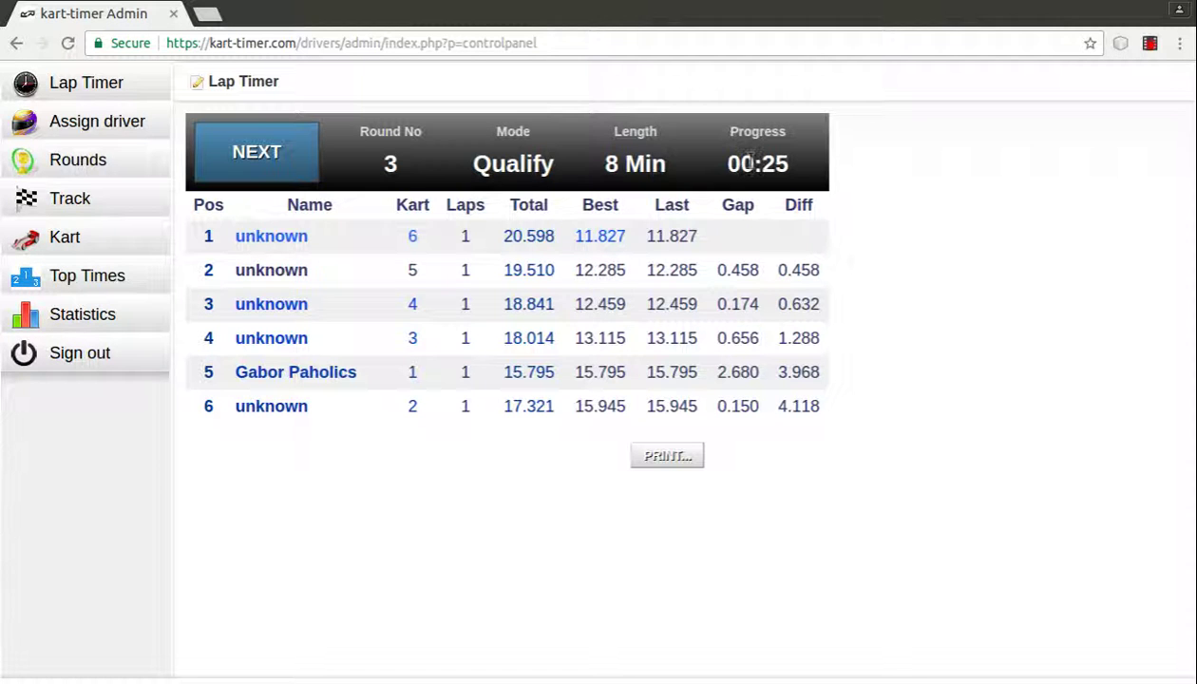
click(675, 455)
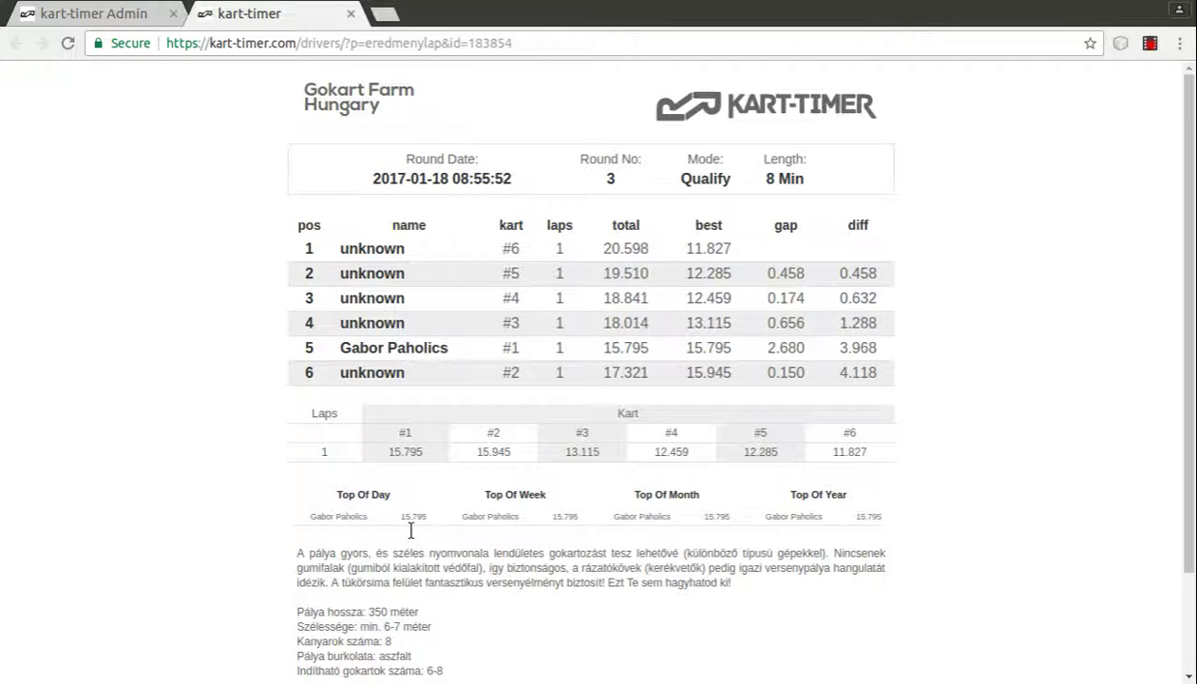
click(350, 13)
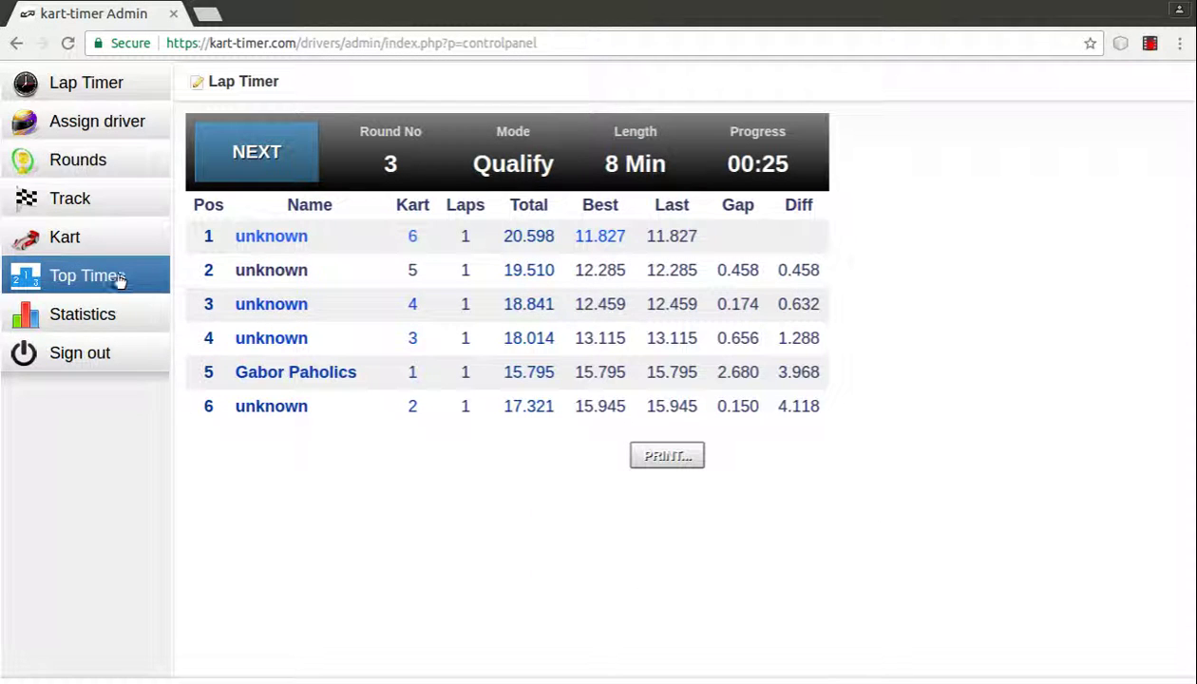
Step: Delete the 15.795 top time, view and cancel kart 55's edit form, then open Track
click(118, 279)
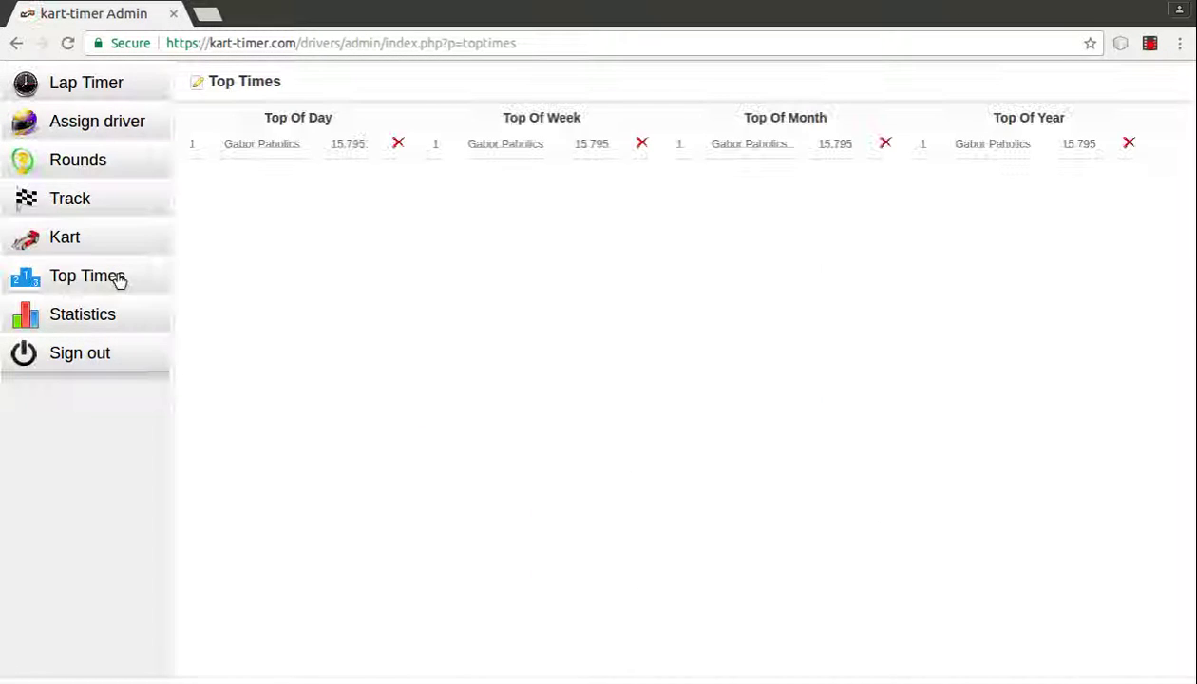
click(398, 143)
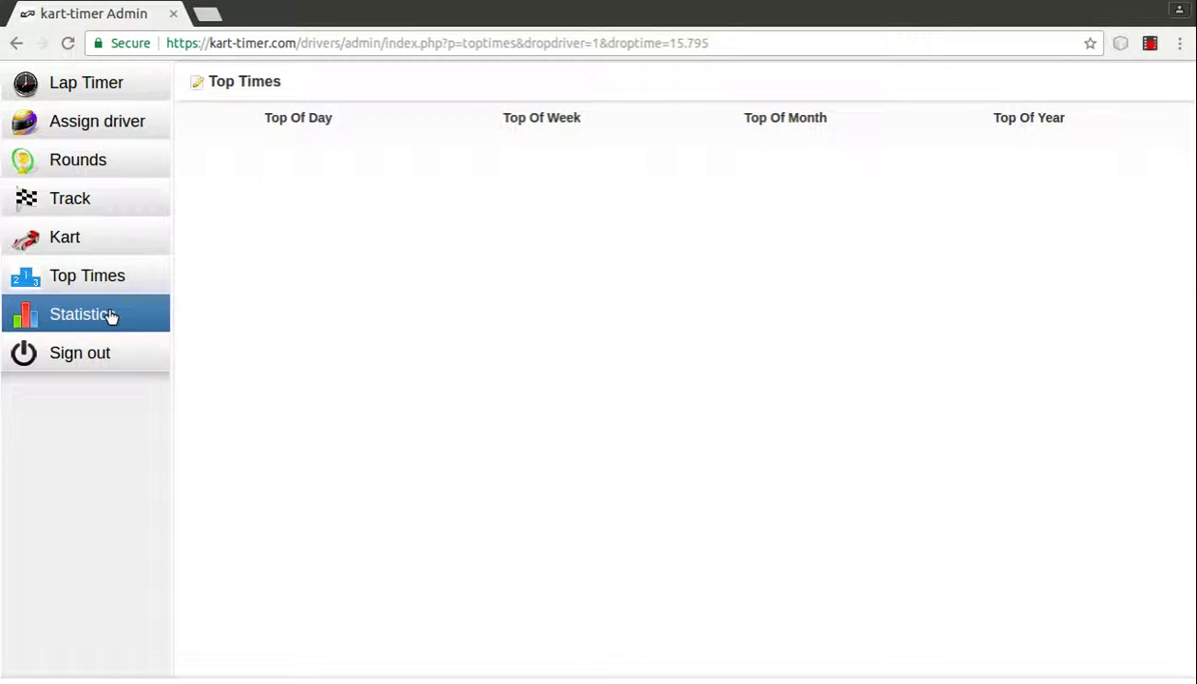
click(95, 240)
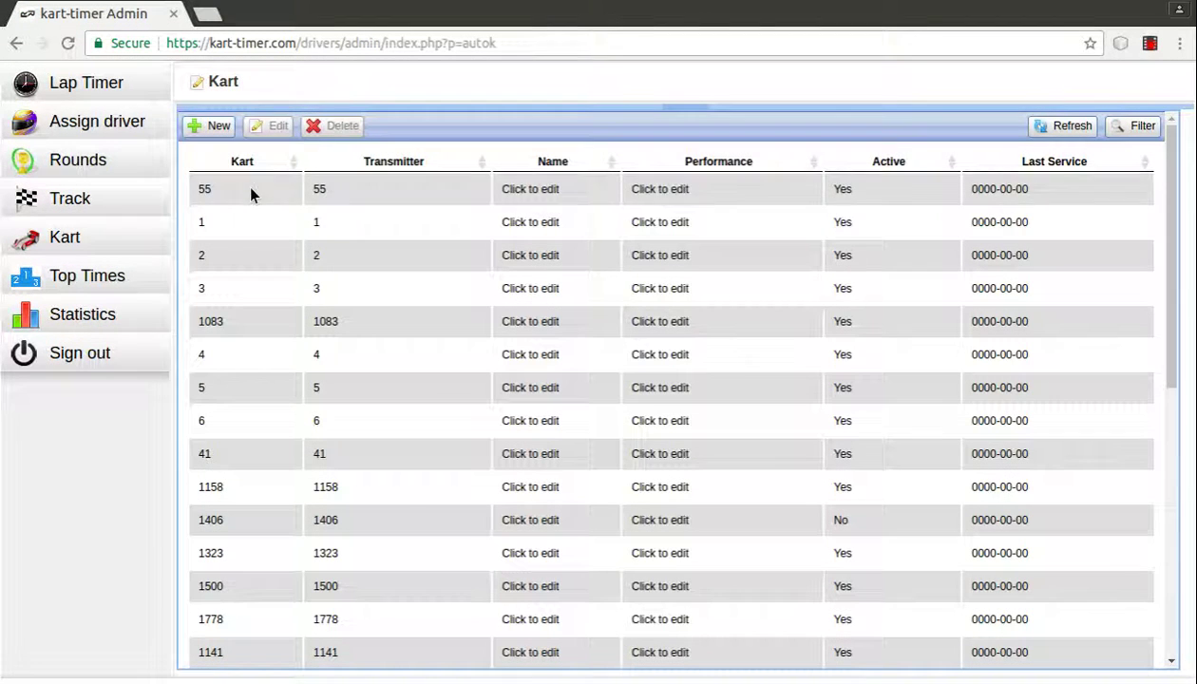
click(251, 193)
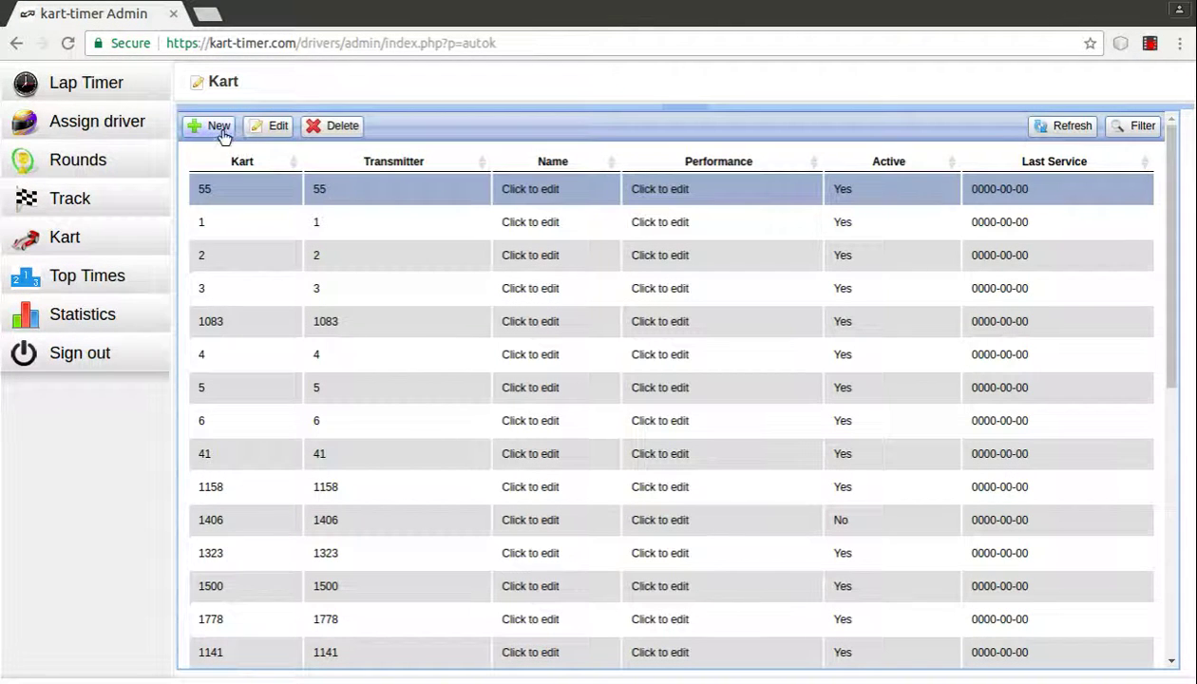
click(269, 130)
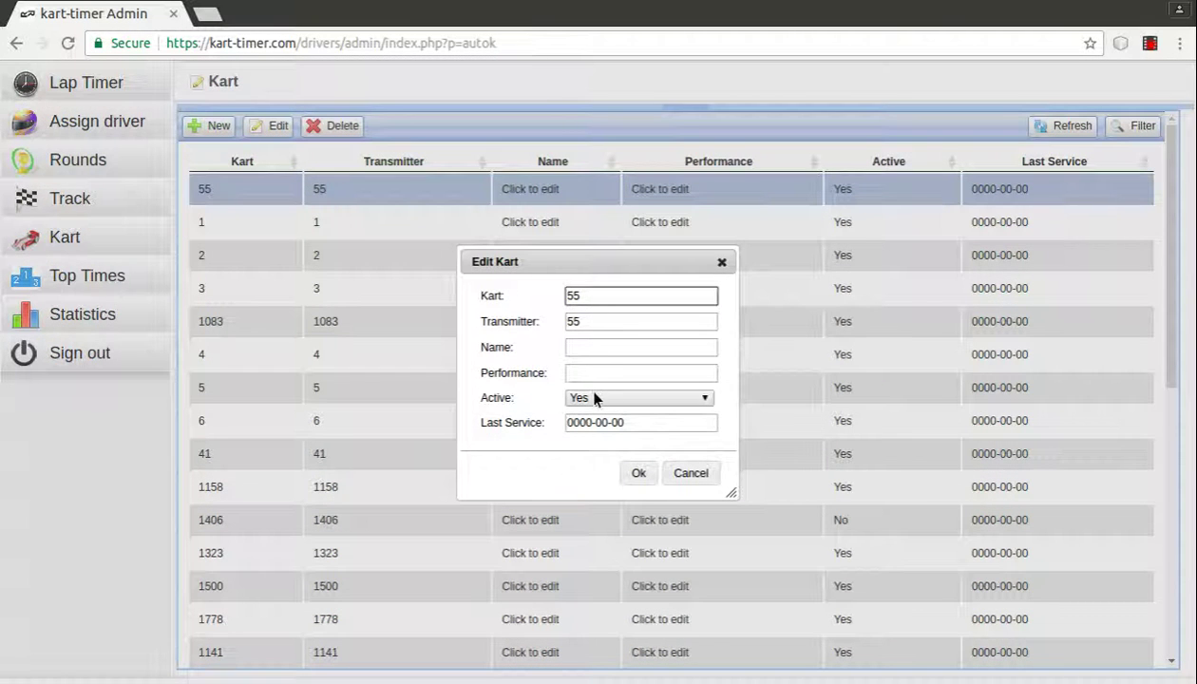
click(692, 477)
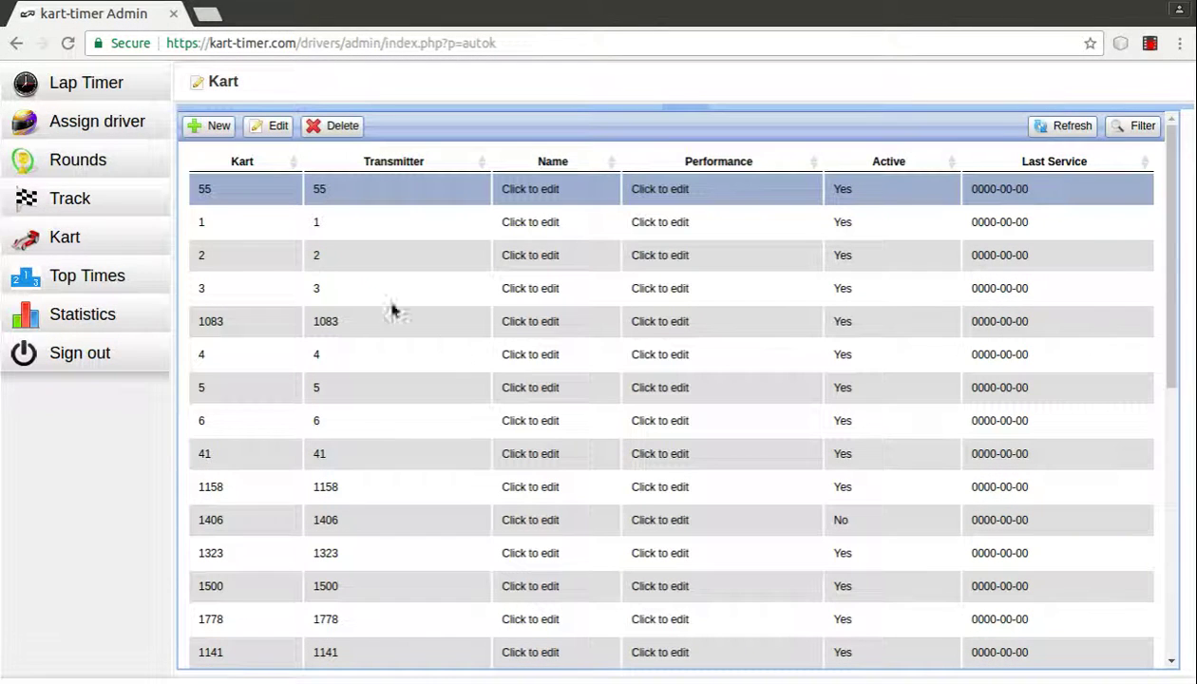
click(99, 211)
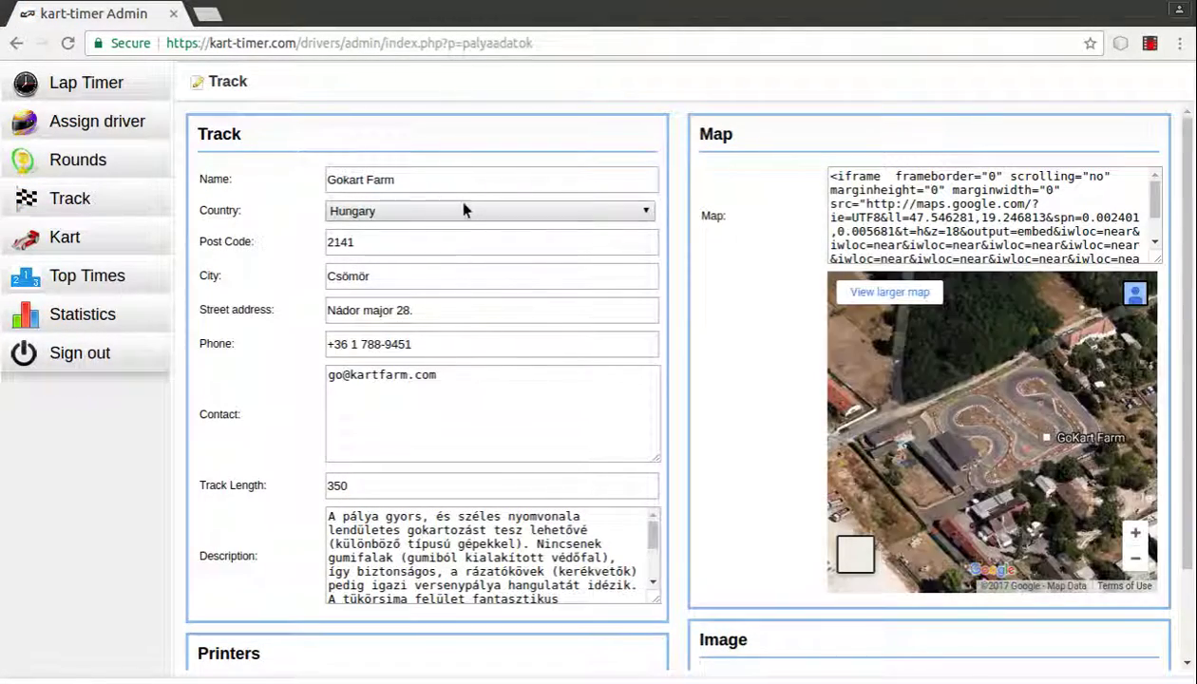
Step: Search Statistics for results from 2017-01-01 to 2017-01-18
scroll(470, 254, down, 2)
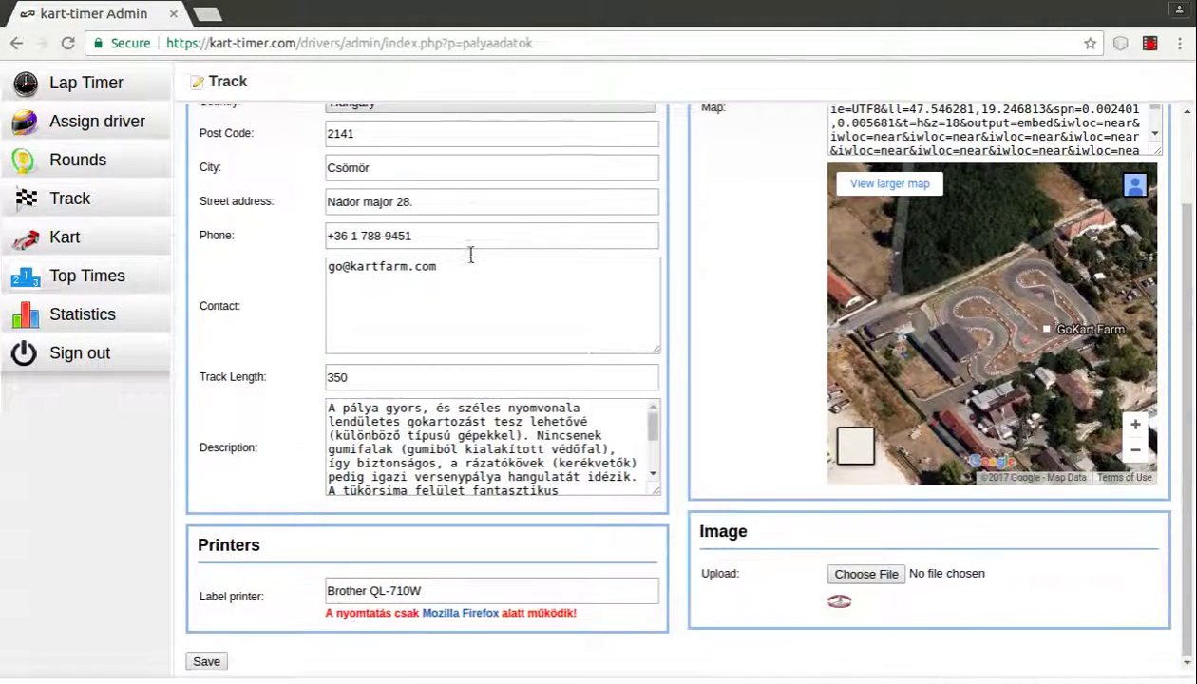
scroll(469, 254, up, 2)
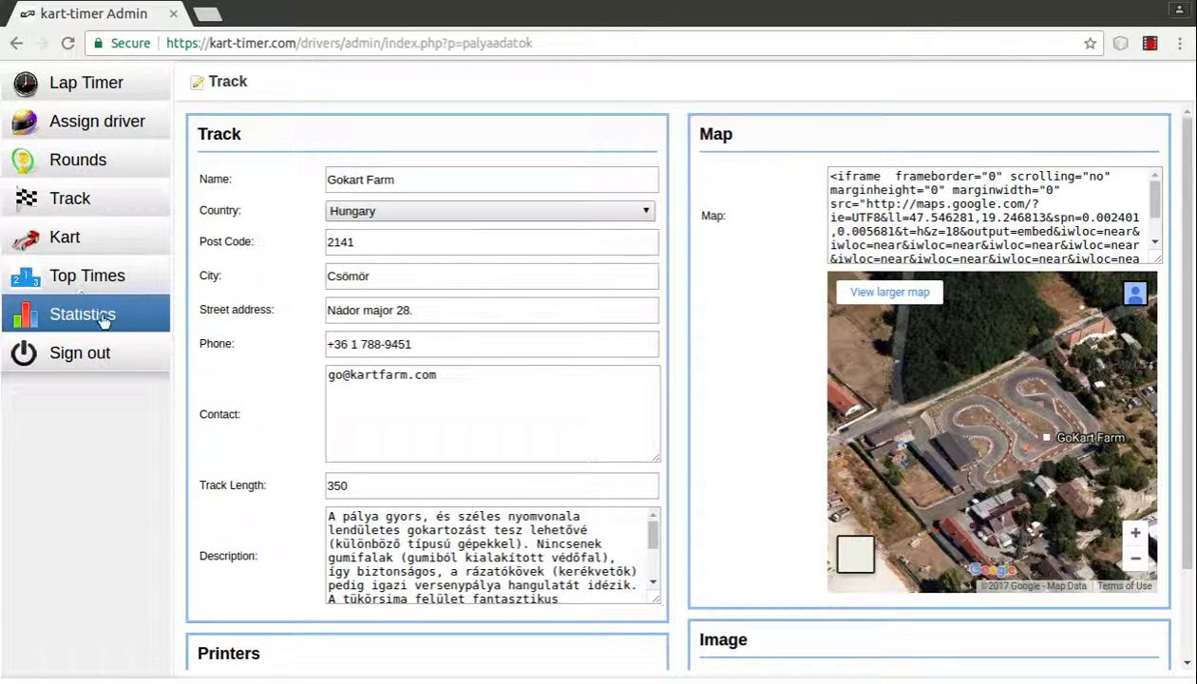
click(99, 317)
click(265, 118)
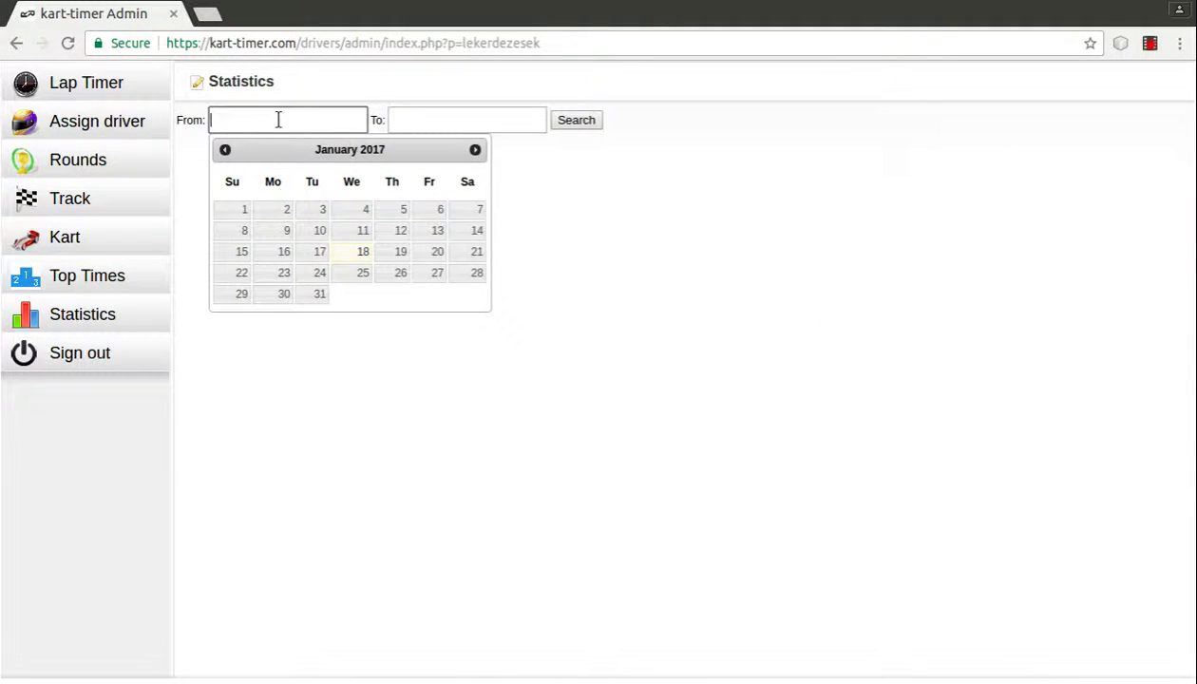
click(240, 209)
click(447, 121)
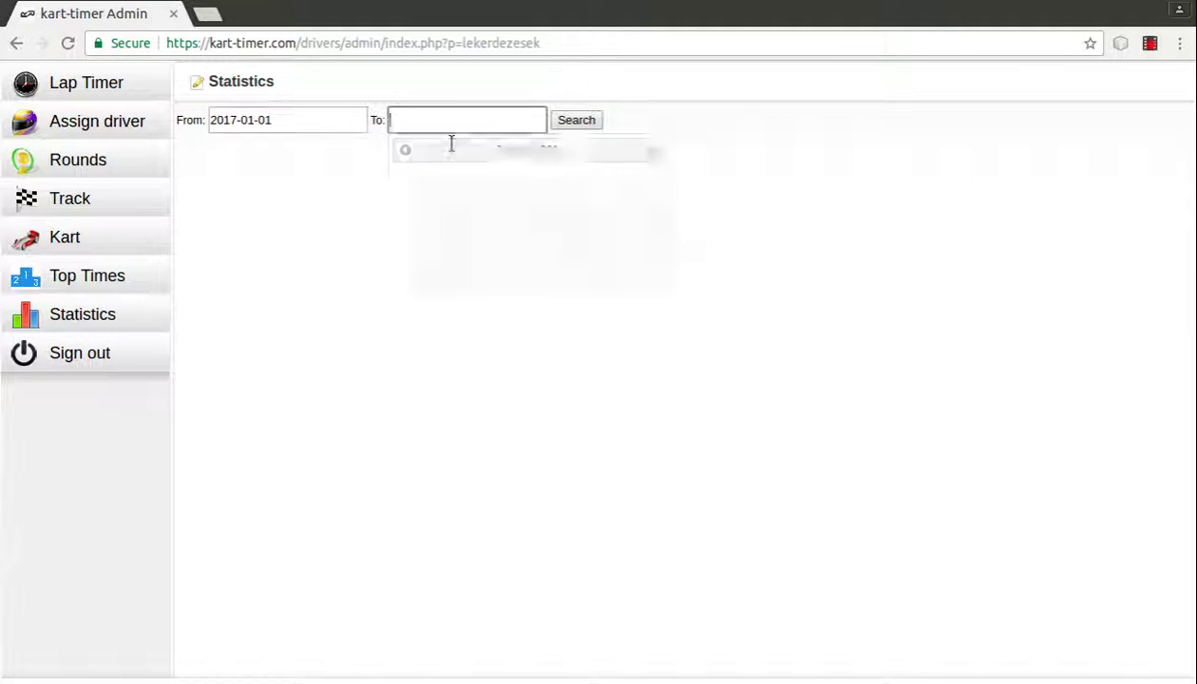
click(545, 255)
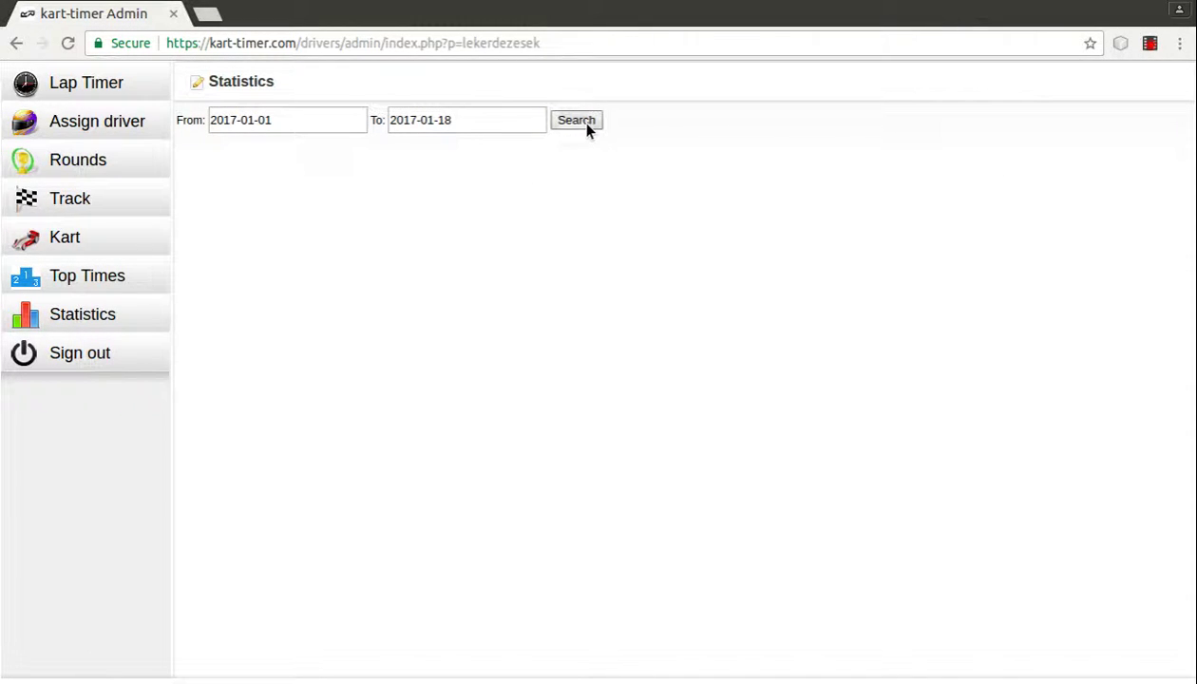
click(577, 120)
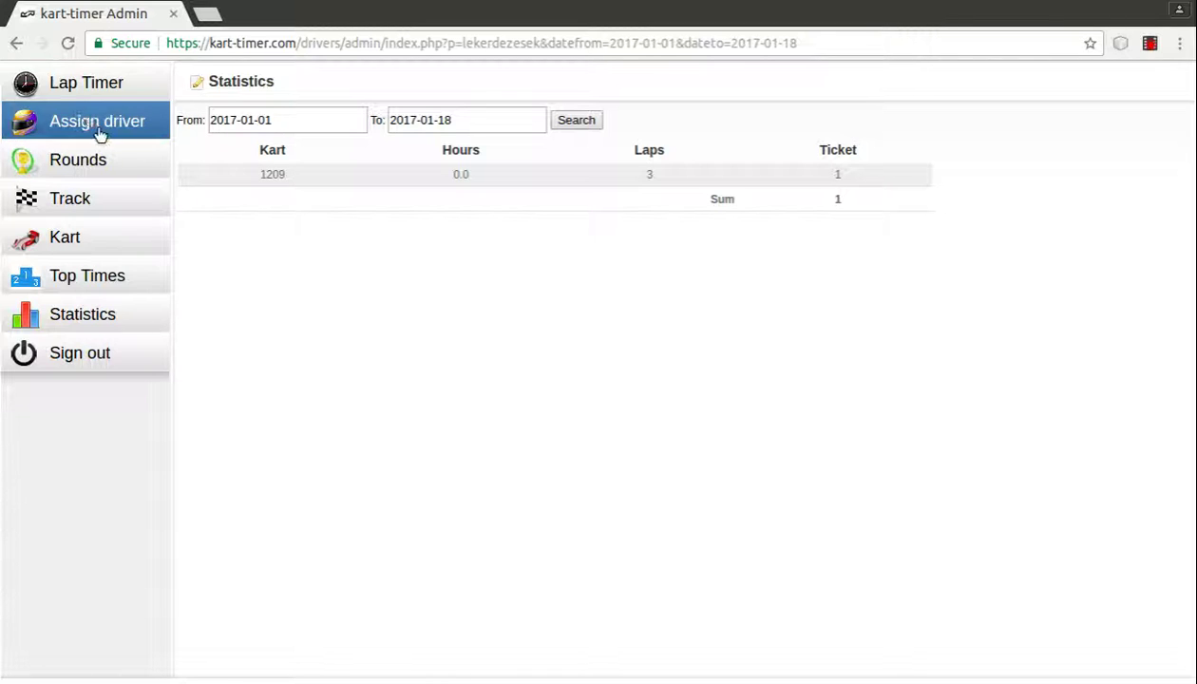
Step: Sign out of admin and load the driver portal by removing admin/login.php from the address
click(102, 368)
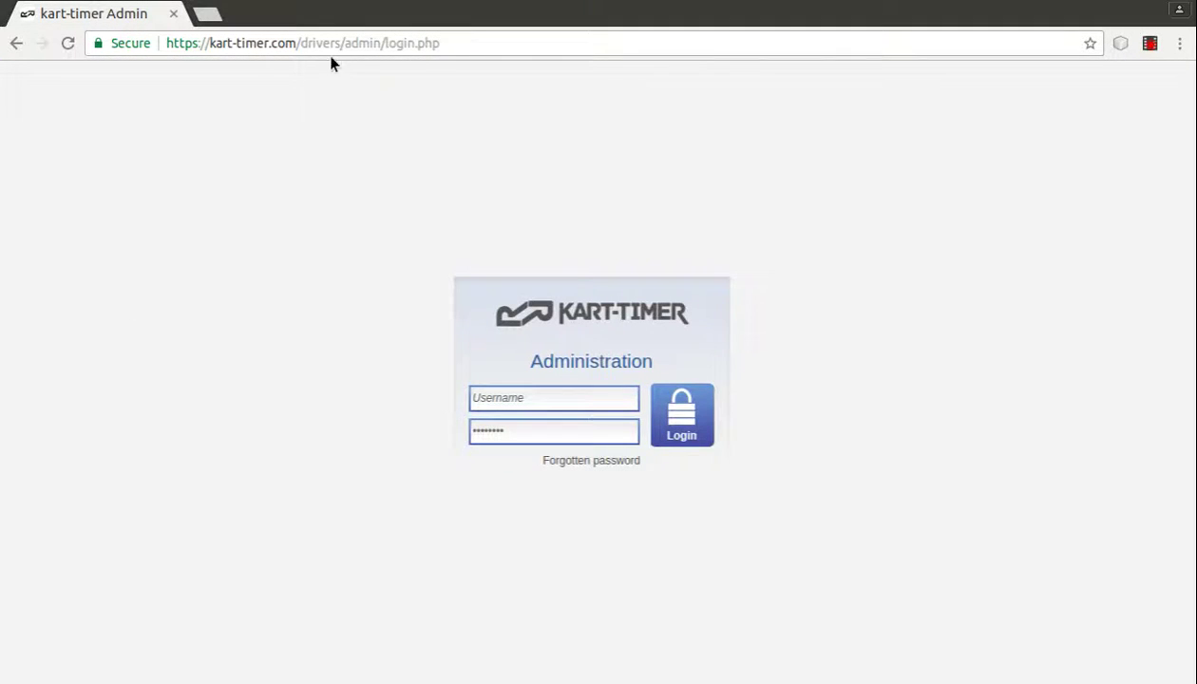
drag(339, 43, 698, 32)
key(BackSpace)
key(Return)
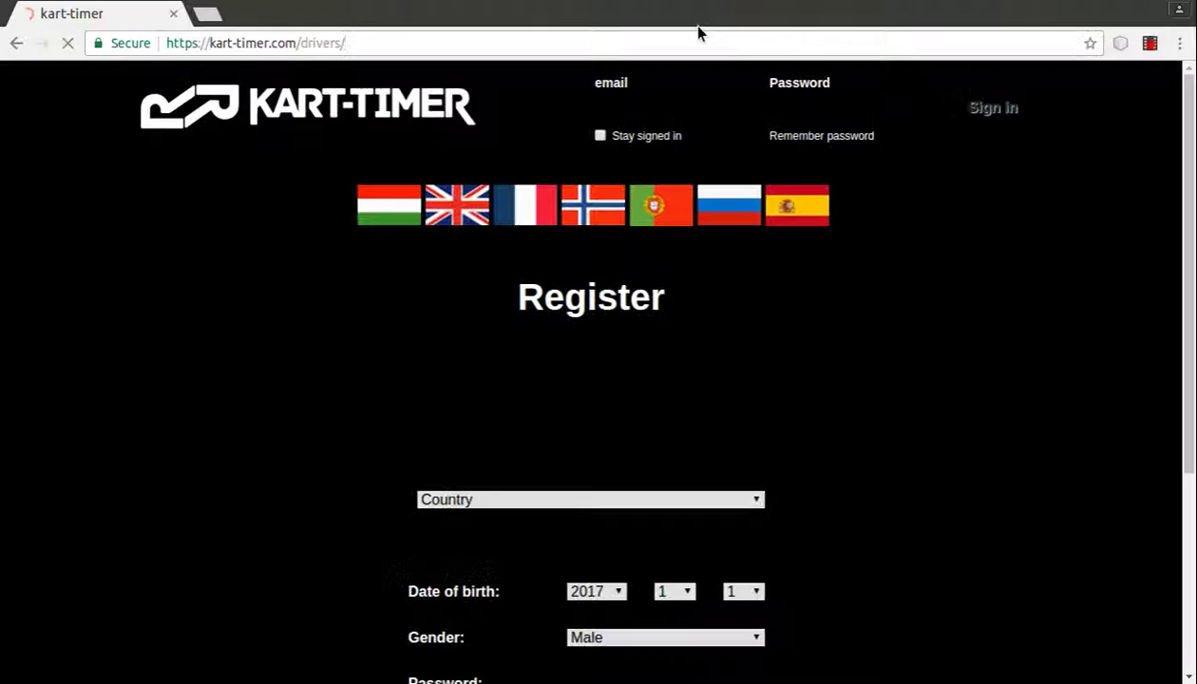
Step: Sign in to the driver portal with the driver's e-mail and password
click(678, 114)
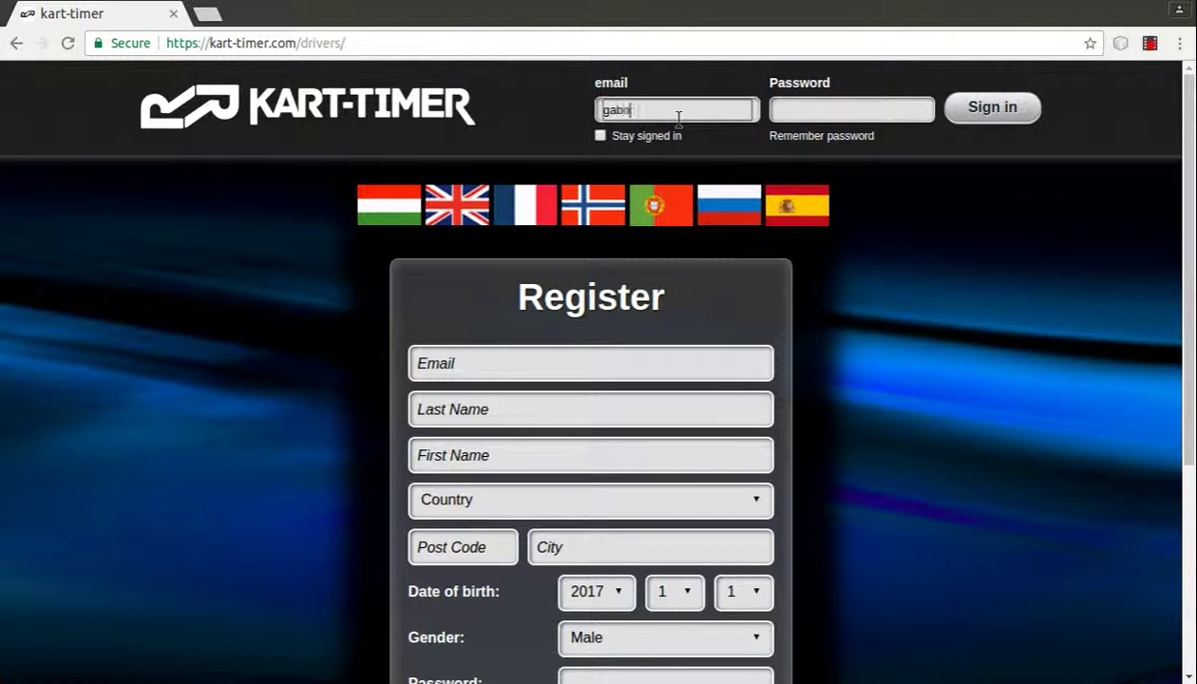
key(Tab)
text(*****)
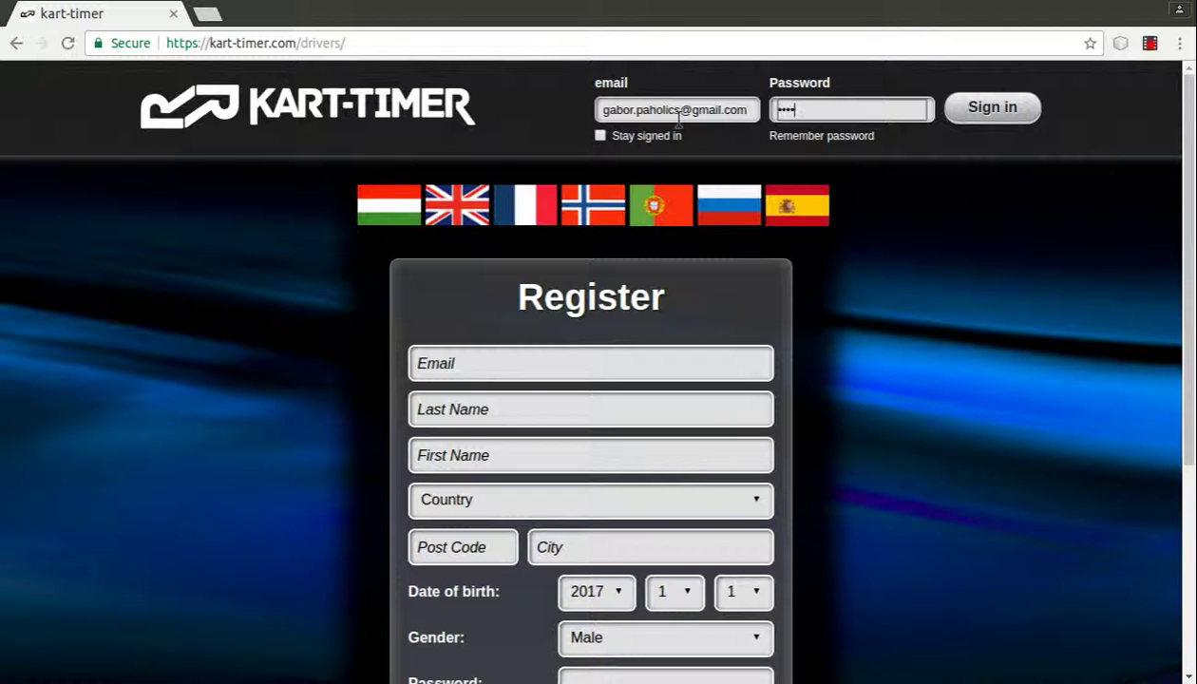
key(Return)
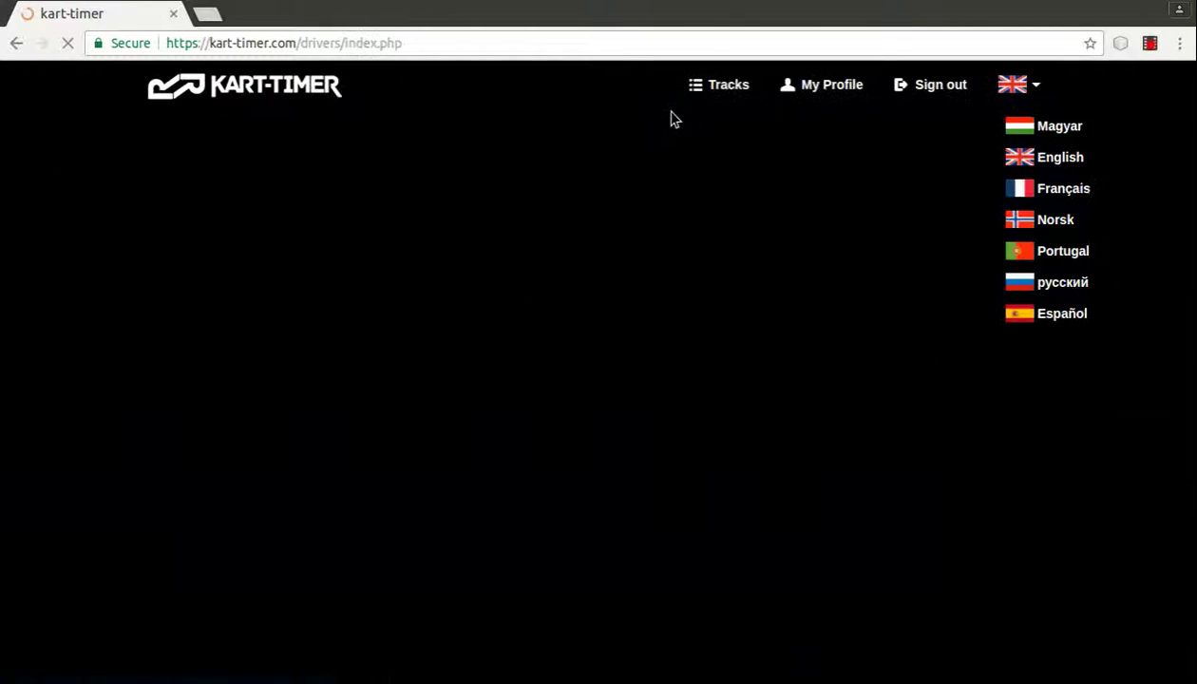
Step: View the 2017-01-18 round's details and printable sheet, then close both
scroll(646, 226, down, 3)
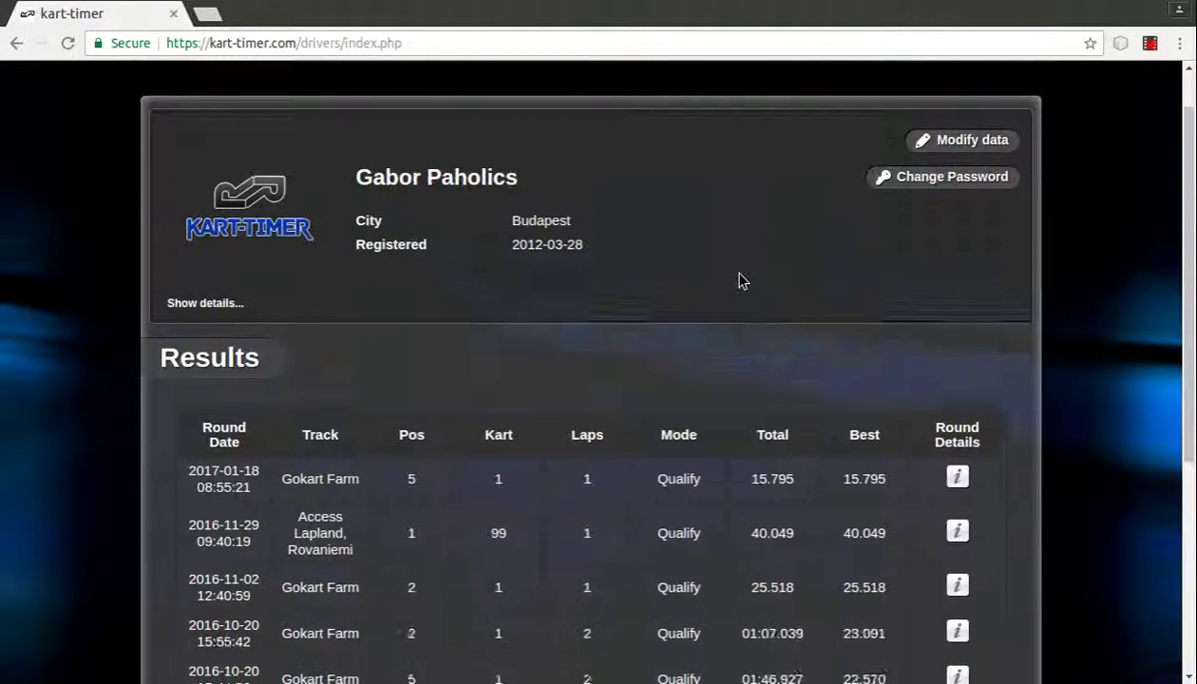
click(952, 372)
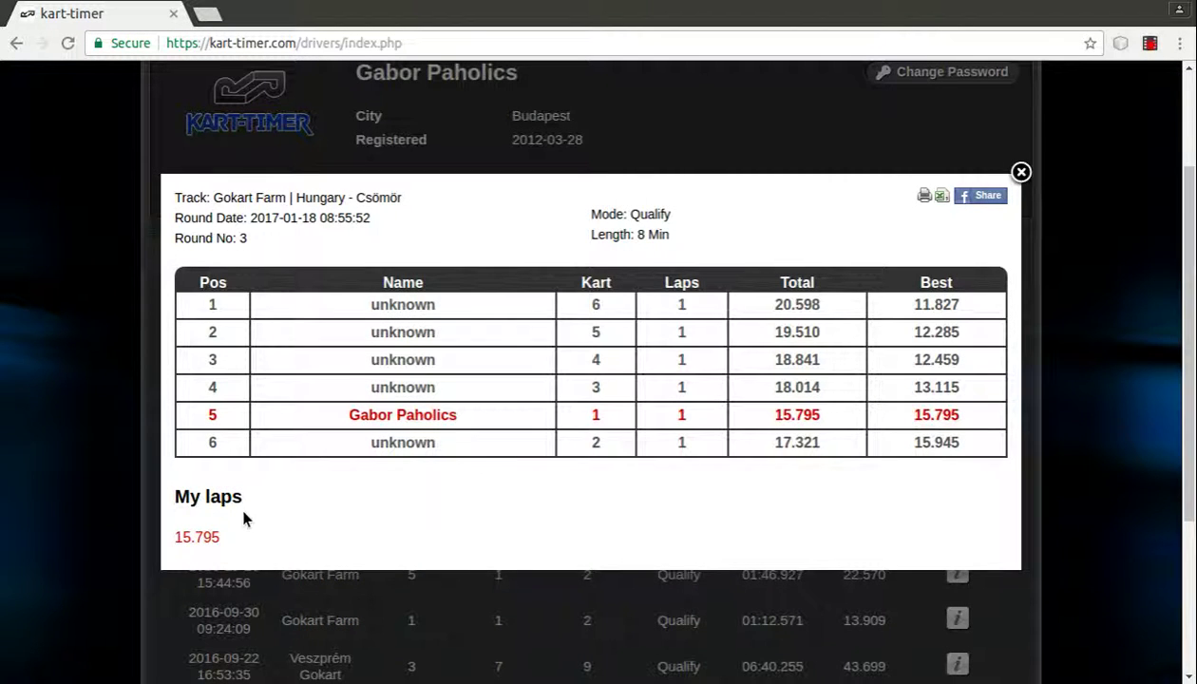
click(924, 195)
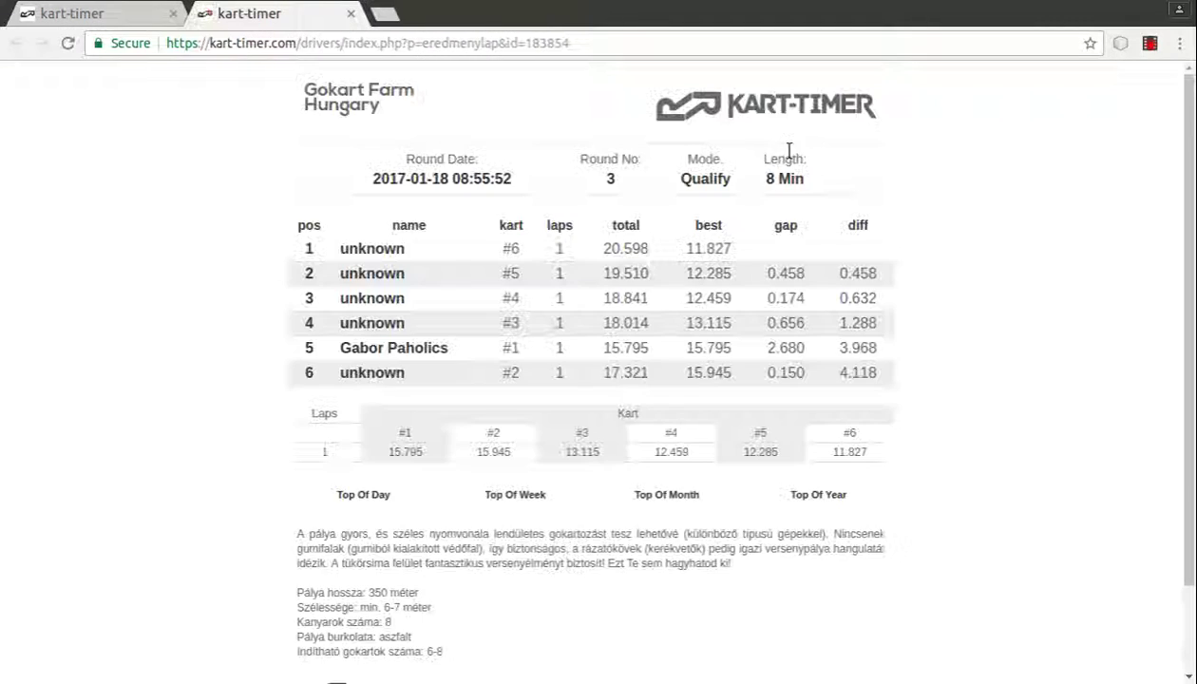
click(350, 13)
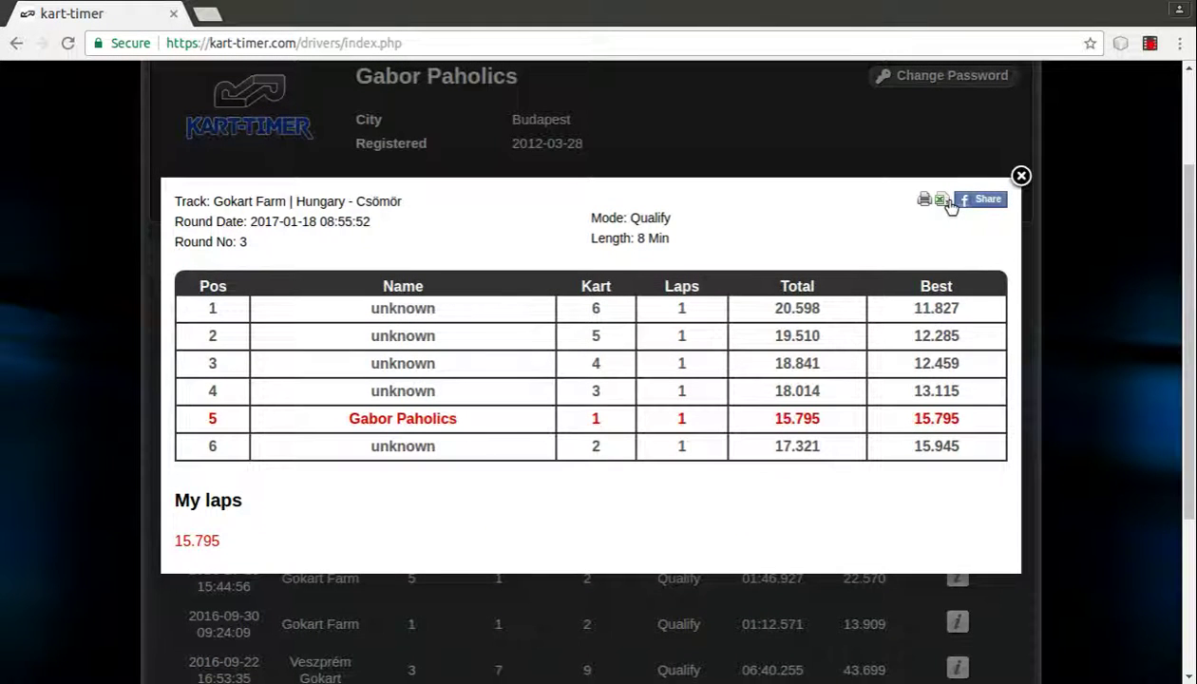
click(1021, 176)
scroll(525, 254, down, 2)
scroll(262, 382, up, 4)
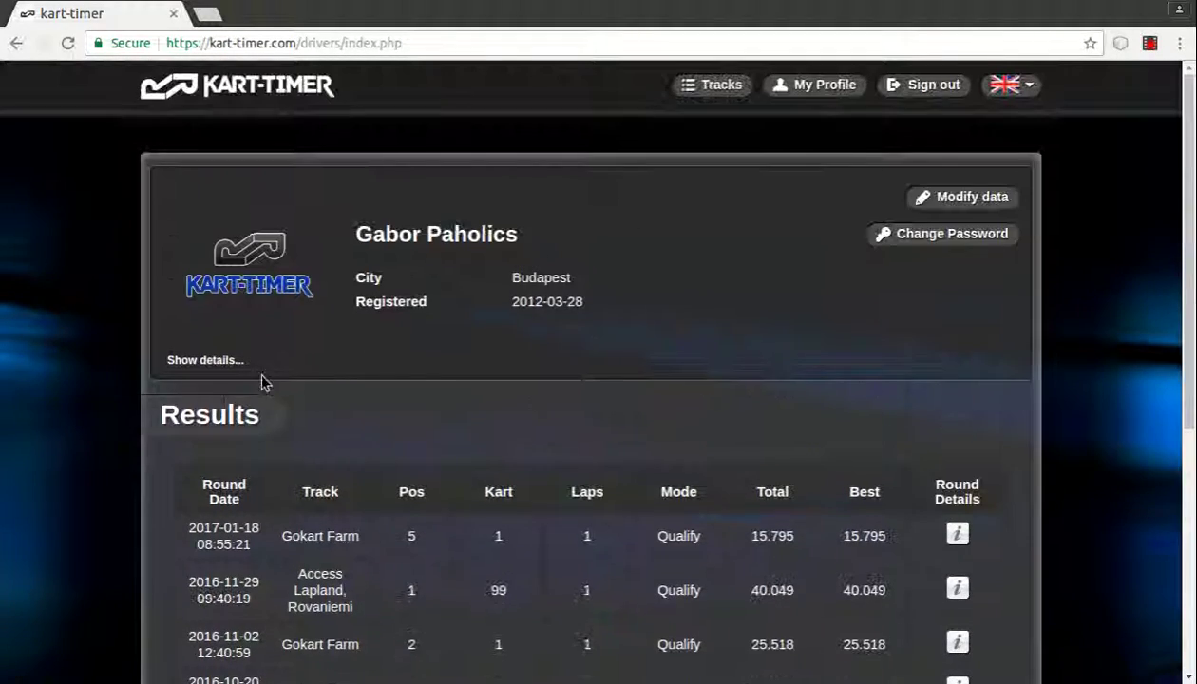
click(209, 373)
scroll(563, 342, down, 4)
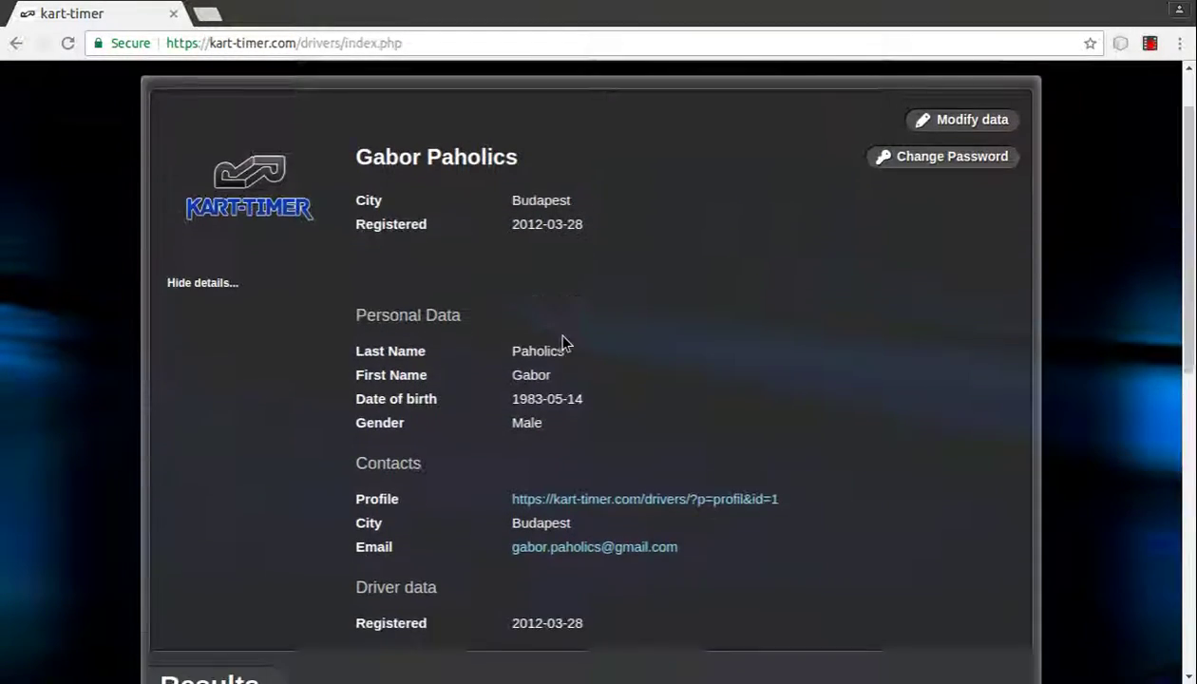
scroll(564, 342, up, 4)
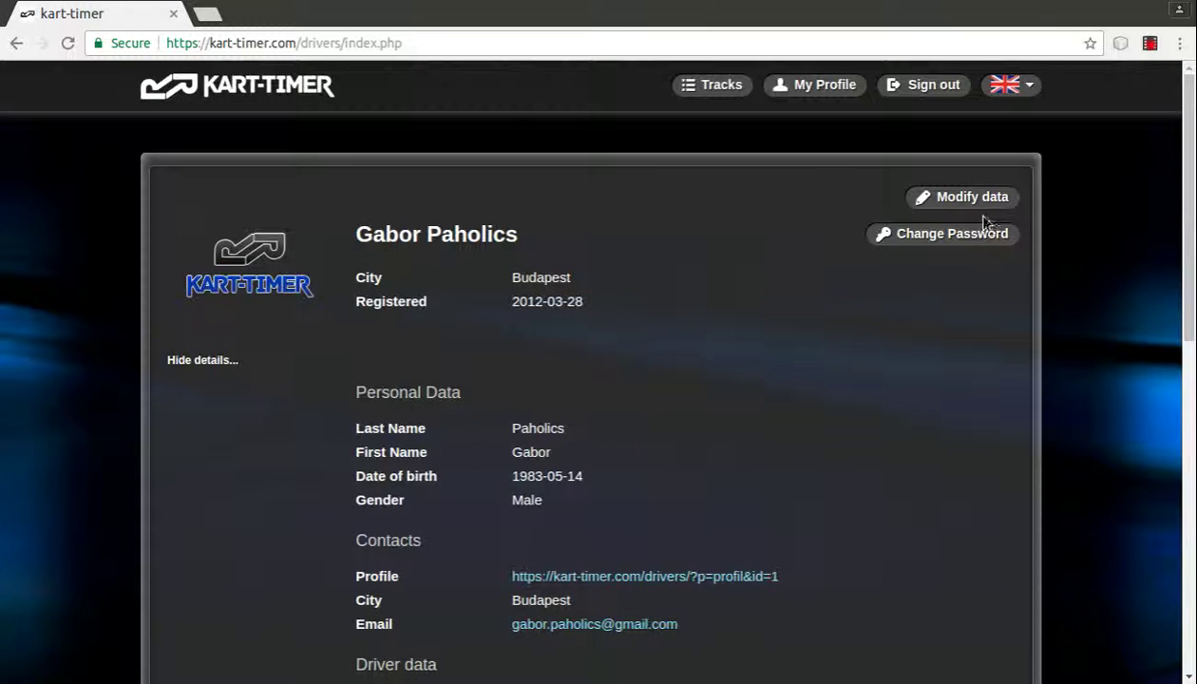
click(971, 199)
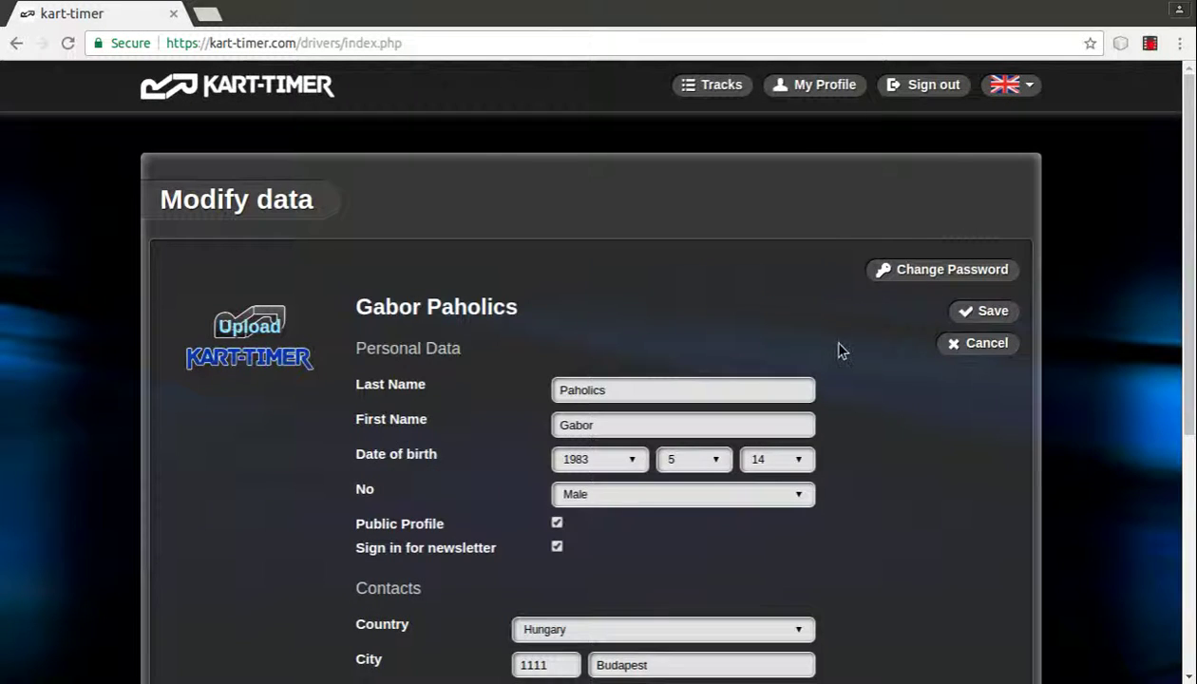
scroll(845, 355, down, 4)
scroll(848, 359, up, 4)
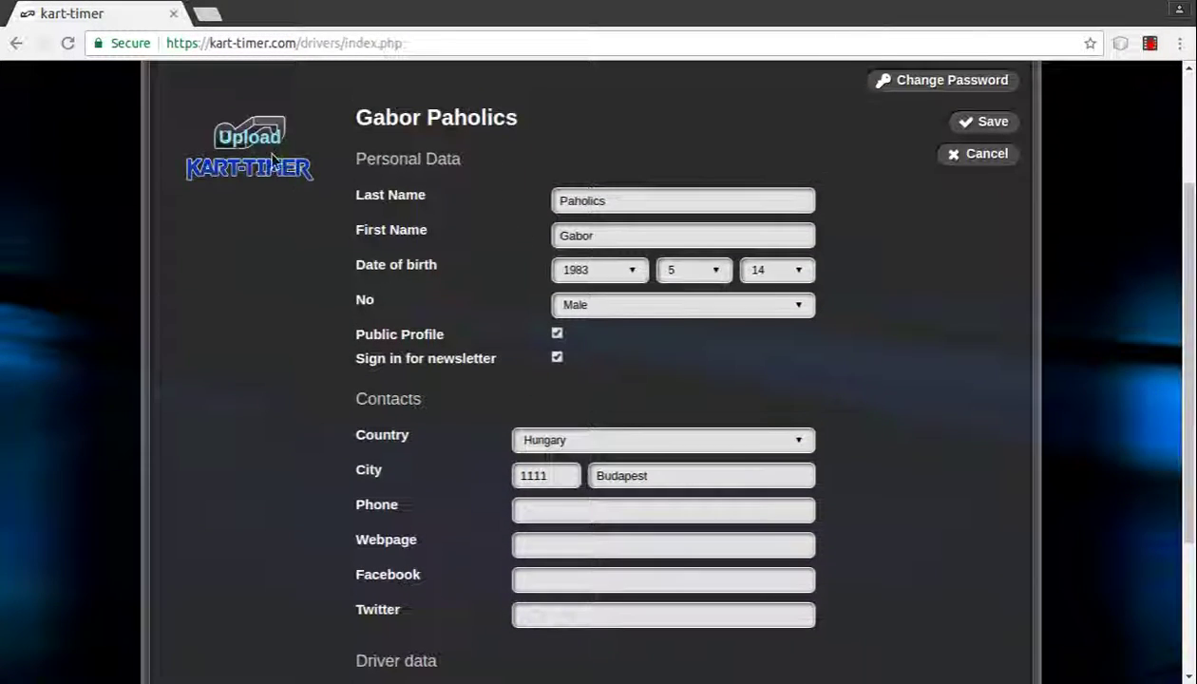
click(251, 150)
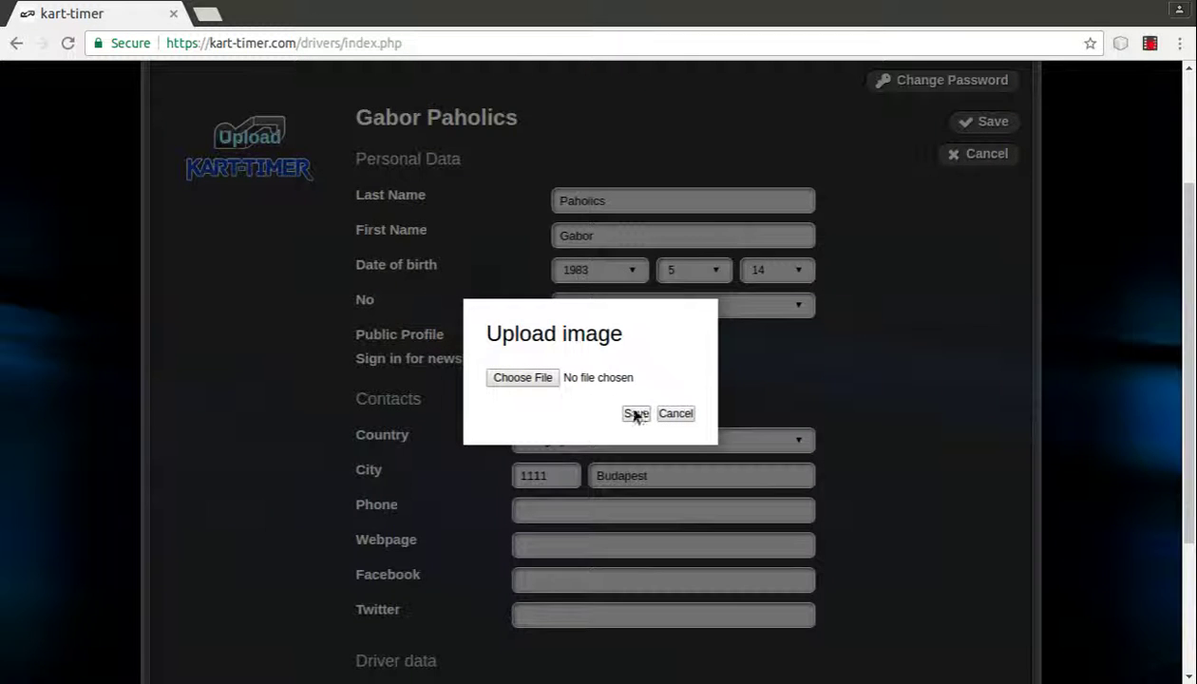
click(669, 418)
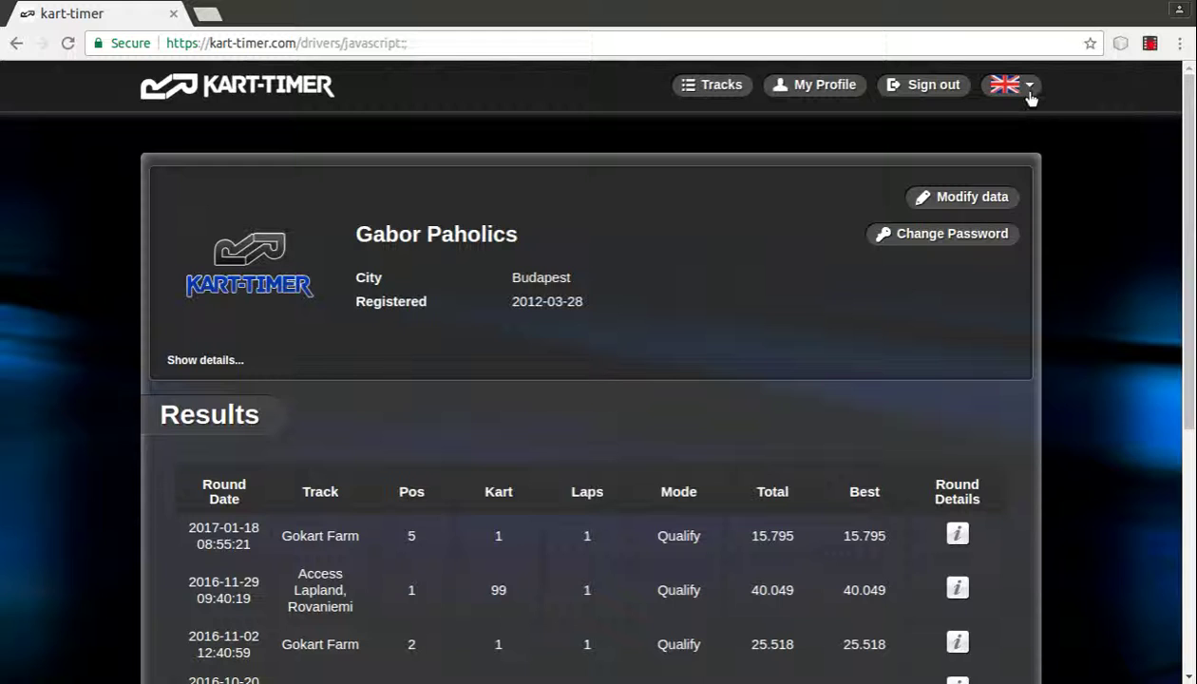
click(1028, 91)
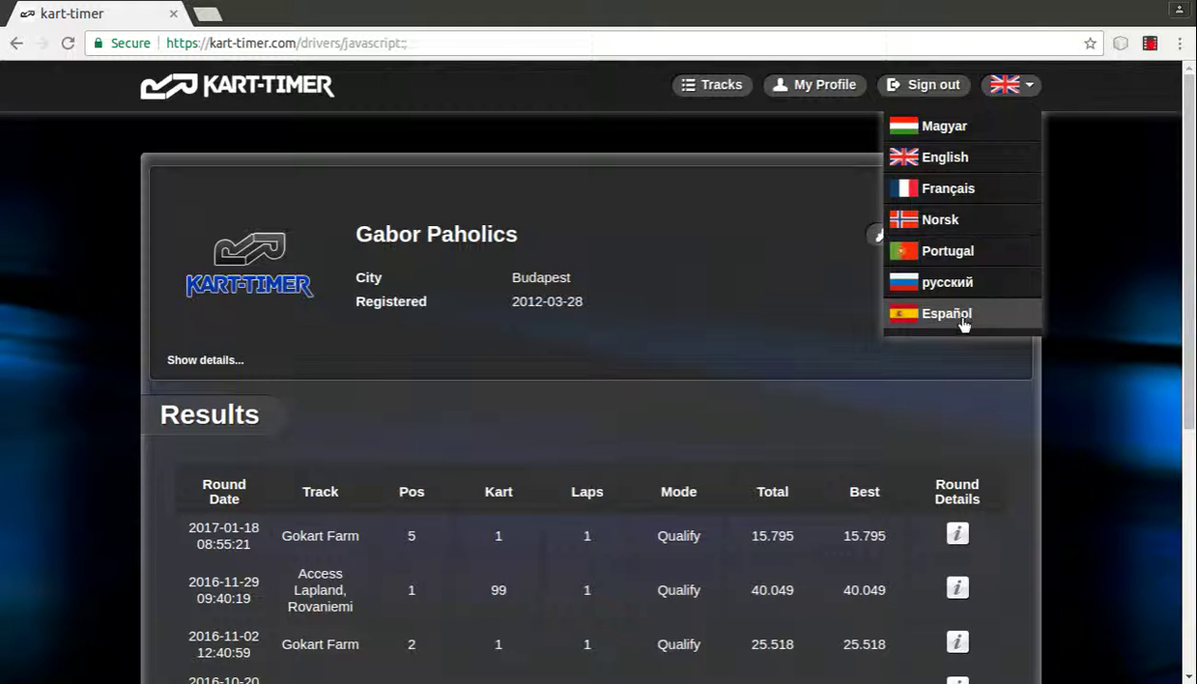
click(958, 133)
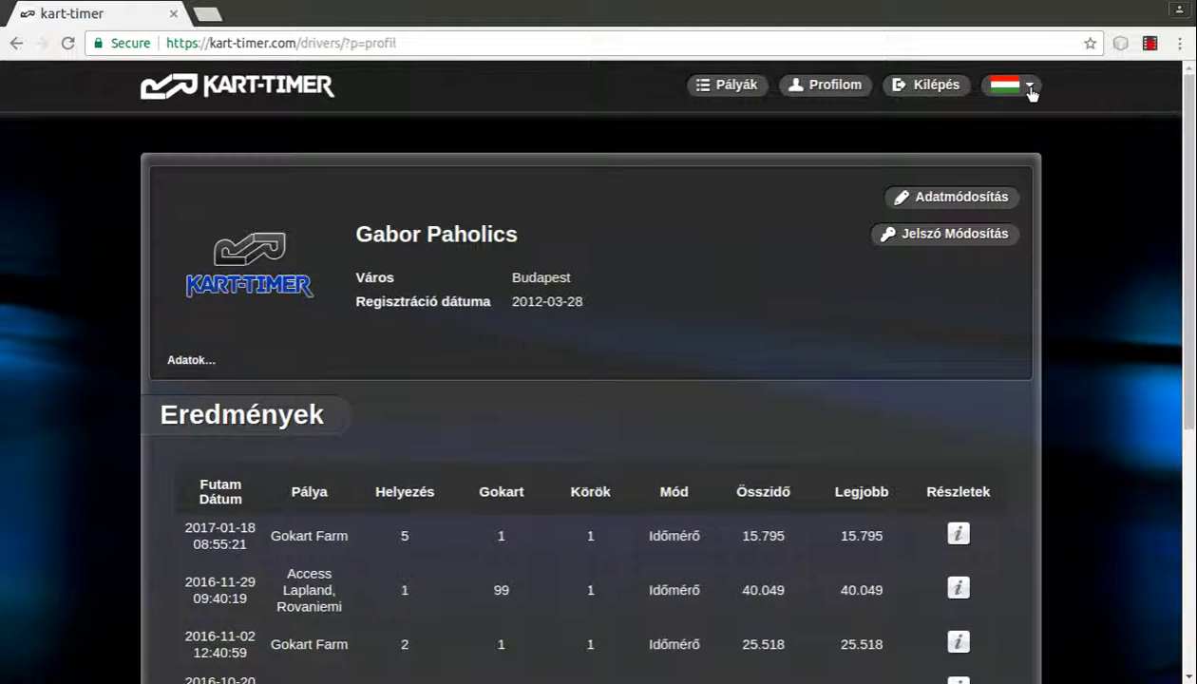
click(1030, 87)
click(970, 158)
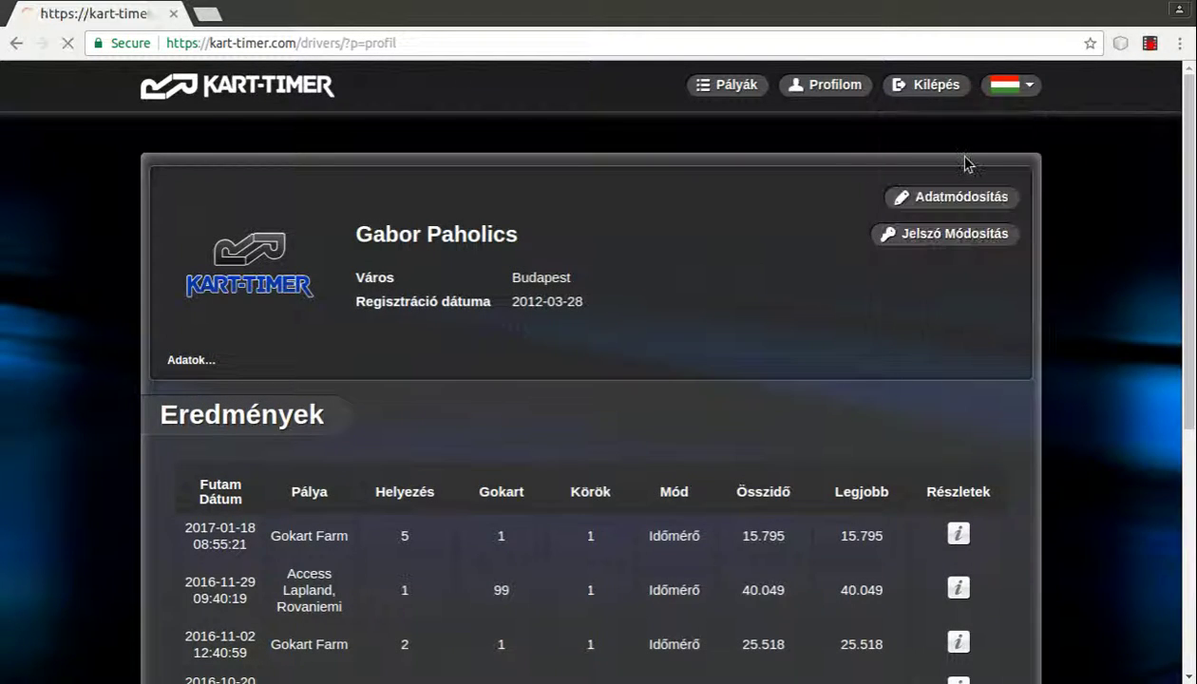
scroll(1124, 180, down, 5)
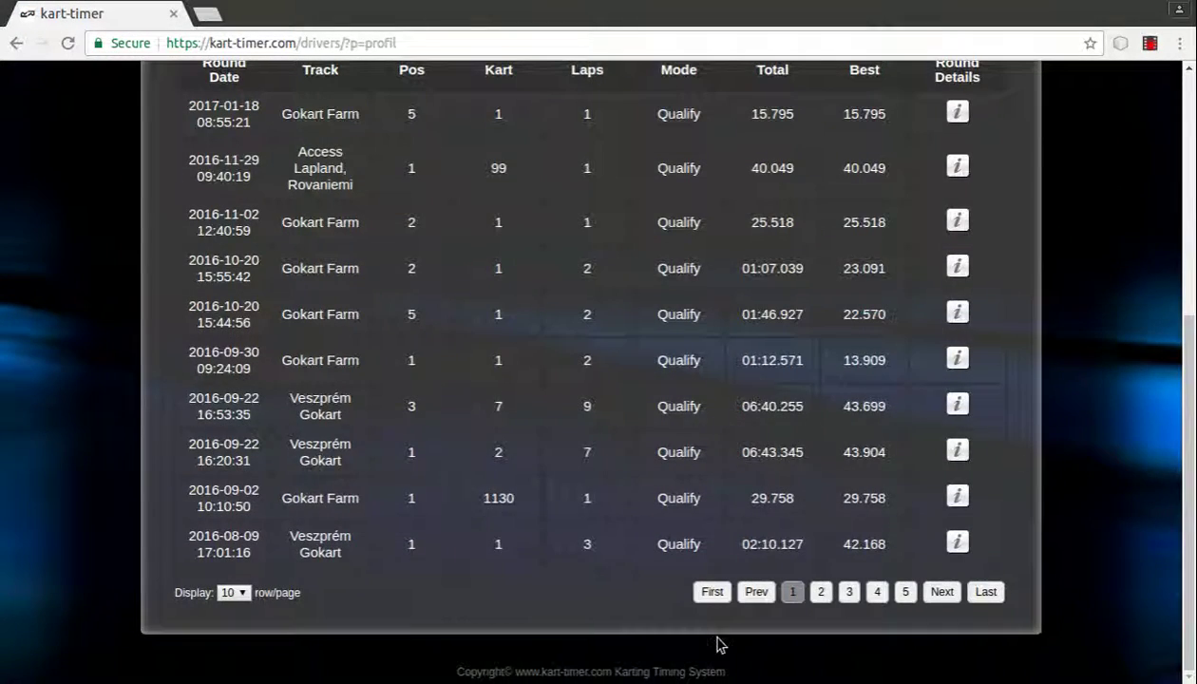
scroll(1032, 524, up, 5)
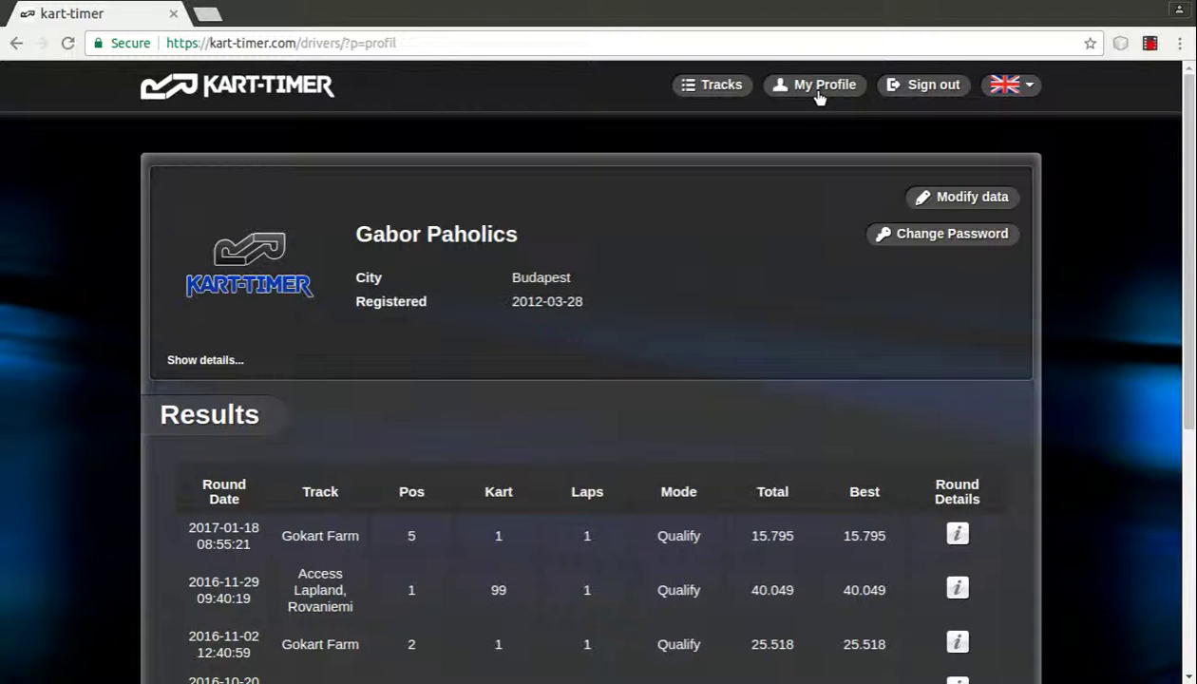
Step: Open the FlashKart page from the Tracks list
click(721, 93)
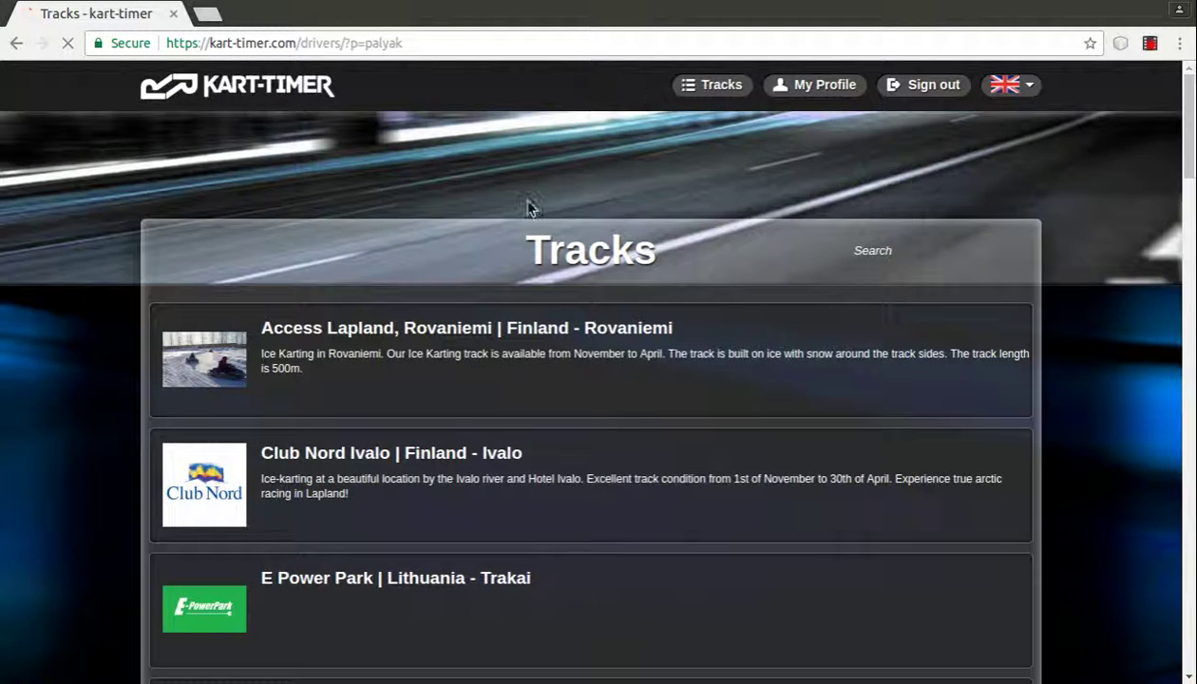
scroll(527, 205, down, 2)
scroll(528, 207, down, 5)
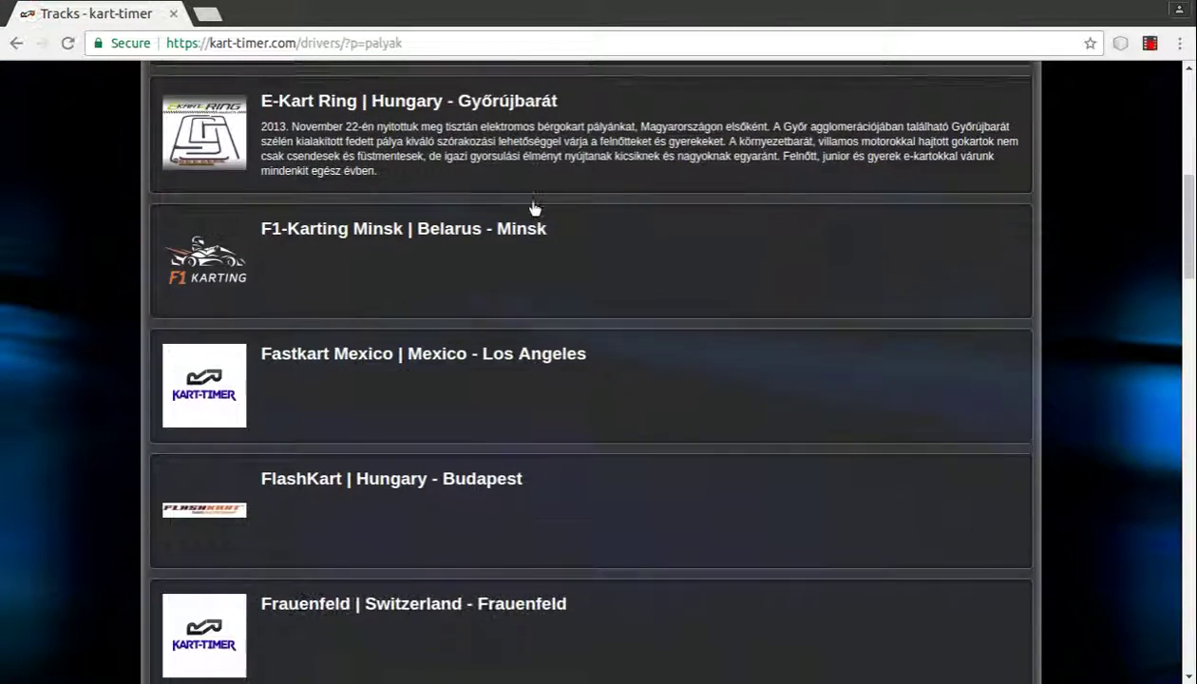
scroll(530, 207, down, 5)
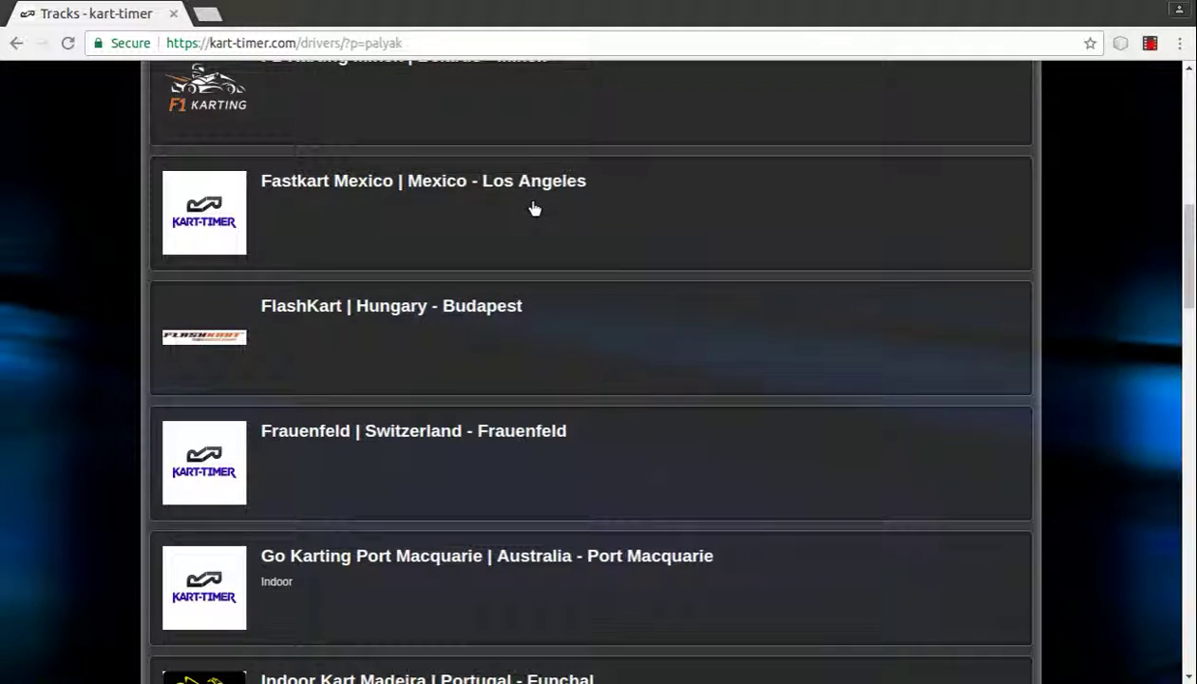
click(423, 258)
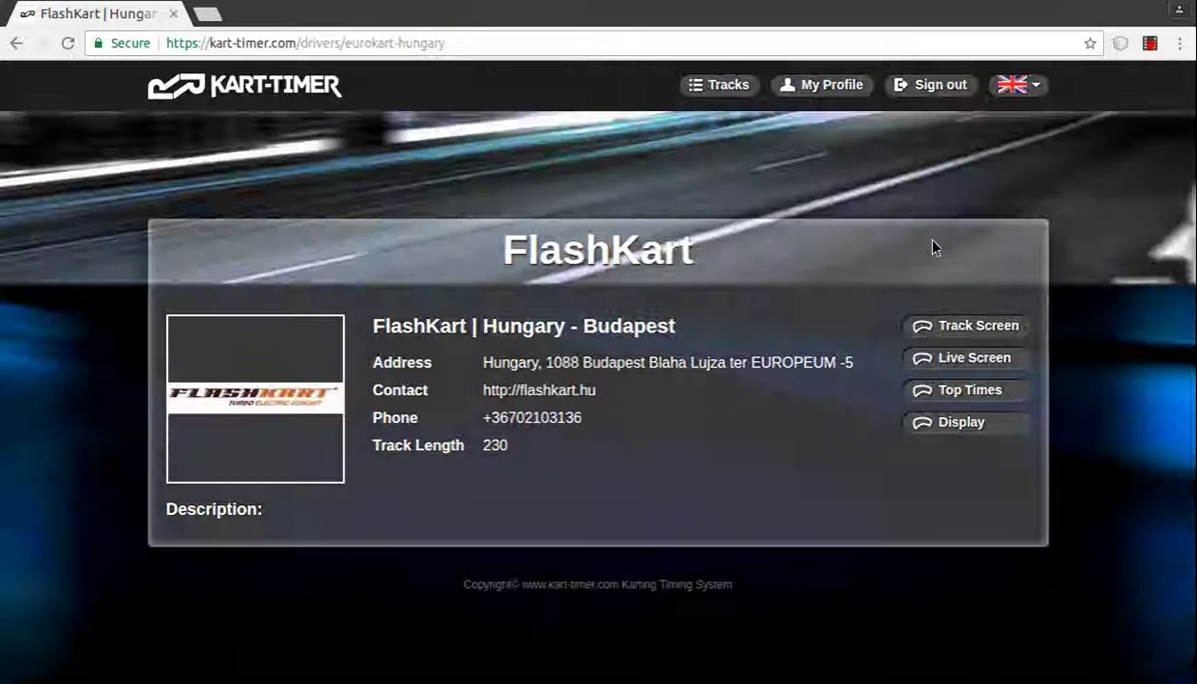
Step: View and close FlashKart's Track Screen, Live Screen, Top Times and Display tabs
click(977, 337)
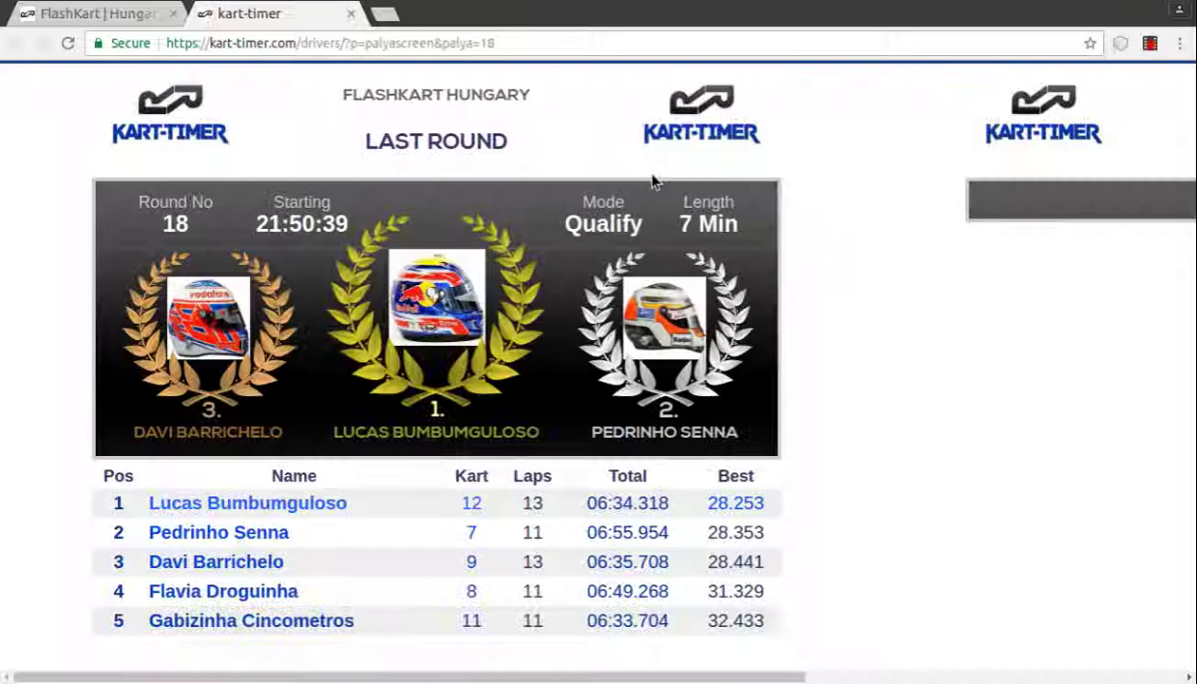
click(351, 14)
click(975, 360)
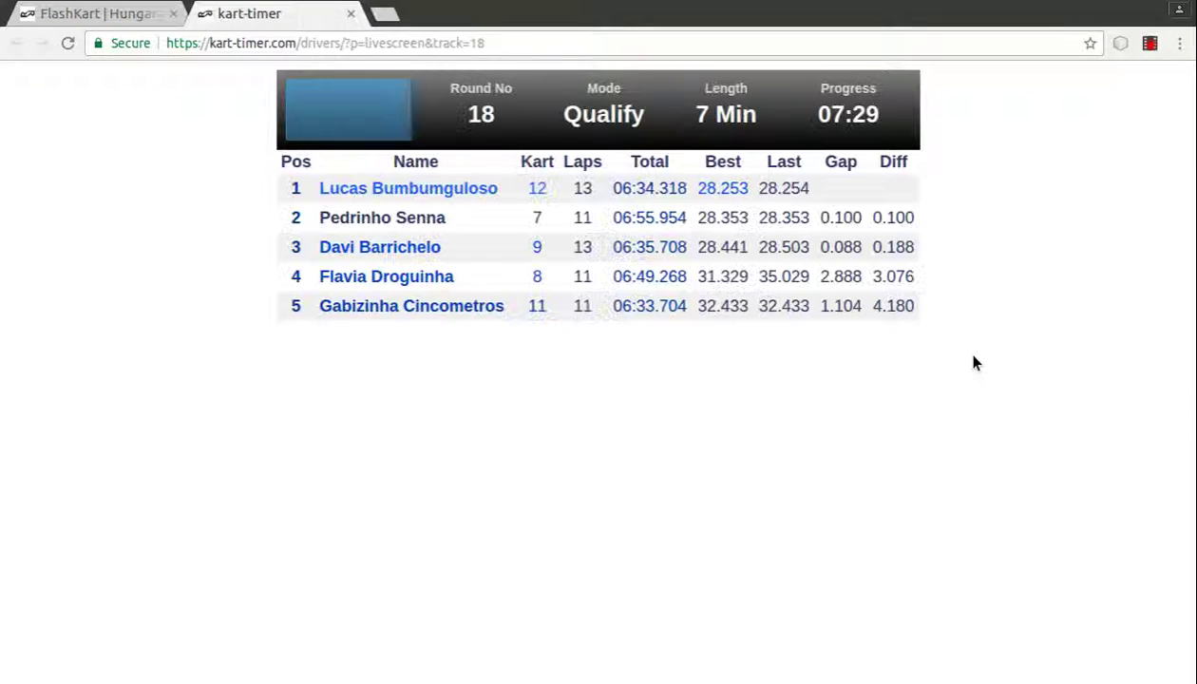
click(350, 15)
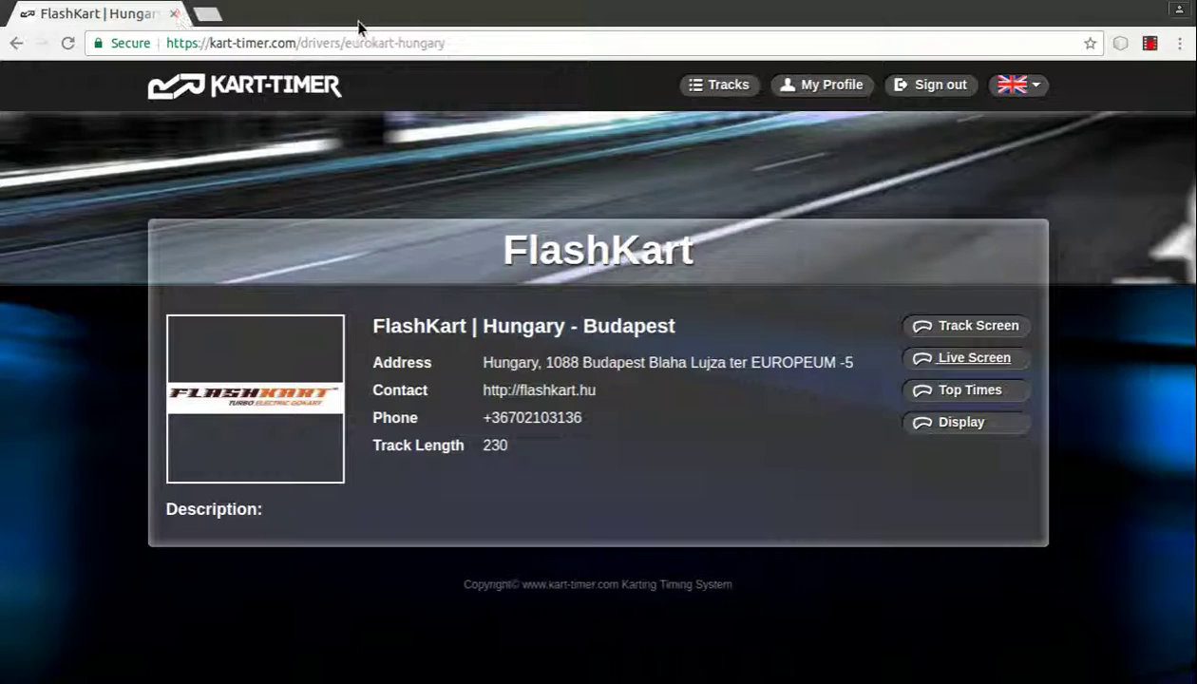
click(982, 403)
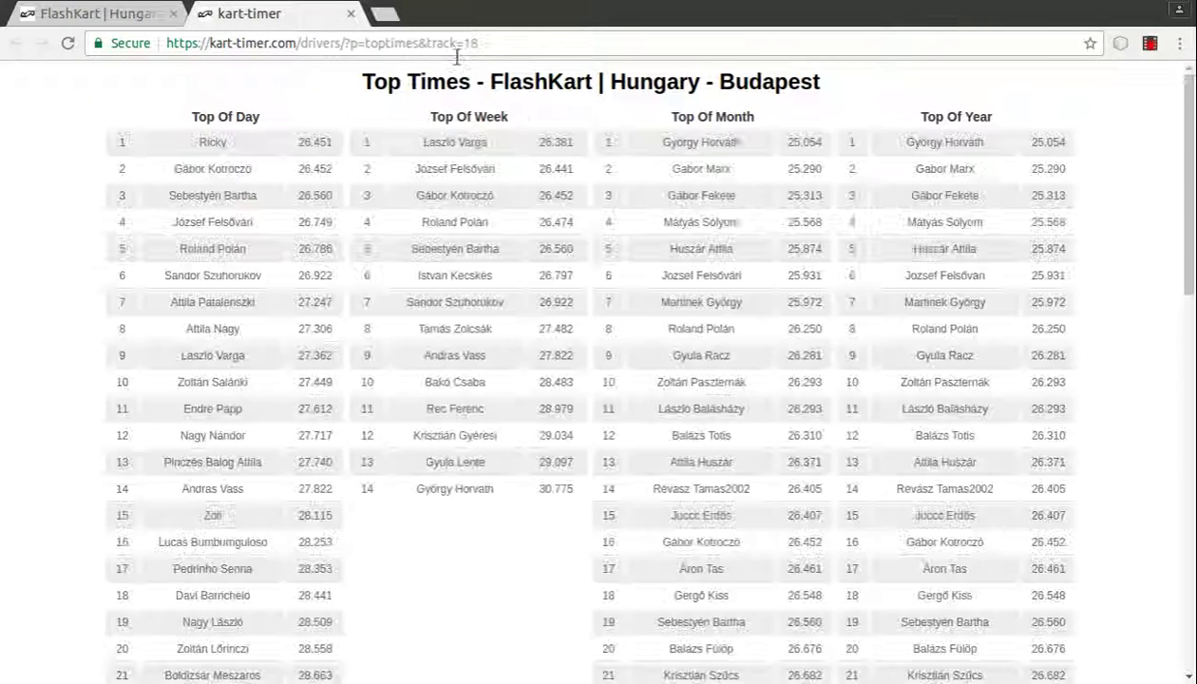
click(350, 15)
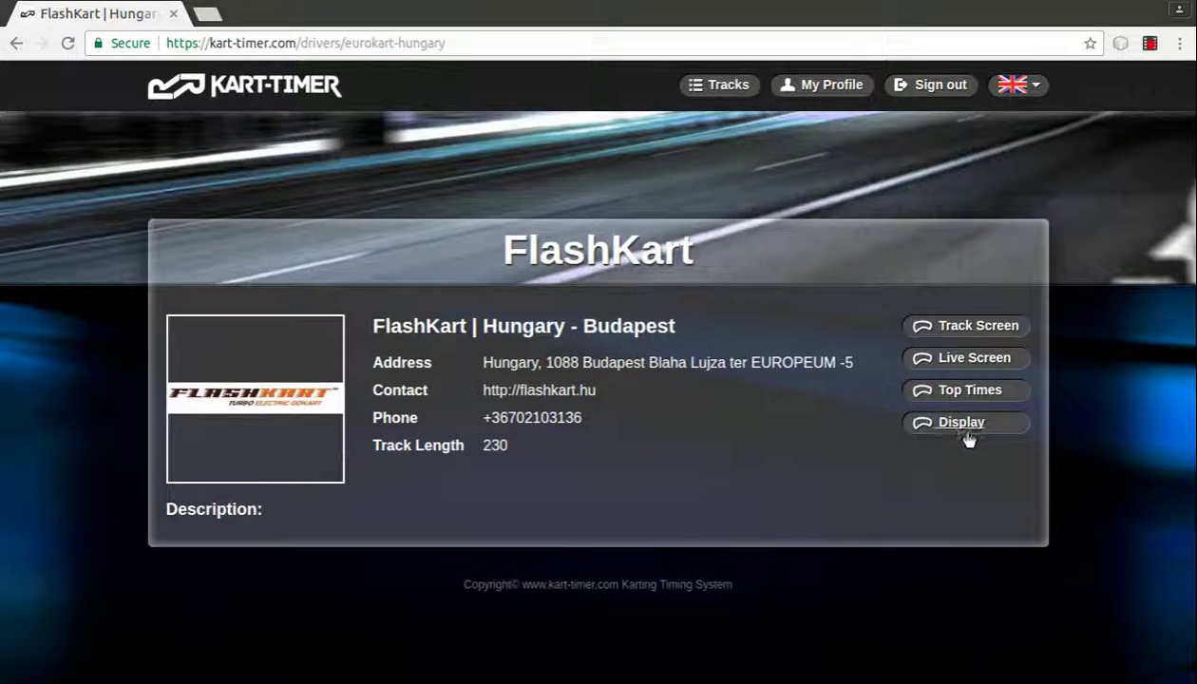
click(965, 436)
click(351, 14)
Step: Sign out of the driver portal
click(931, 85)
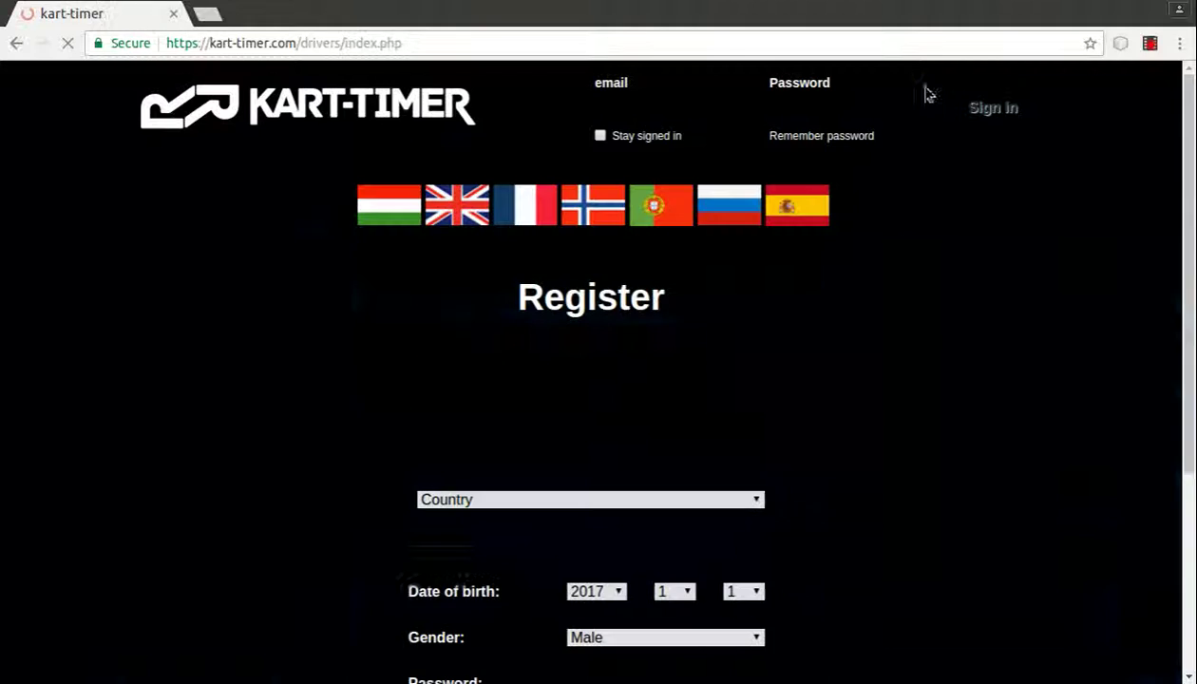
scroll(991, 255, down, 3)
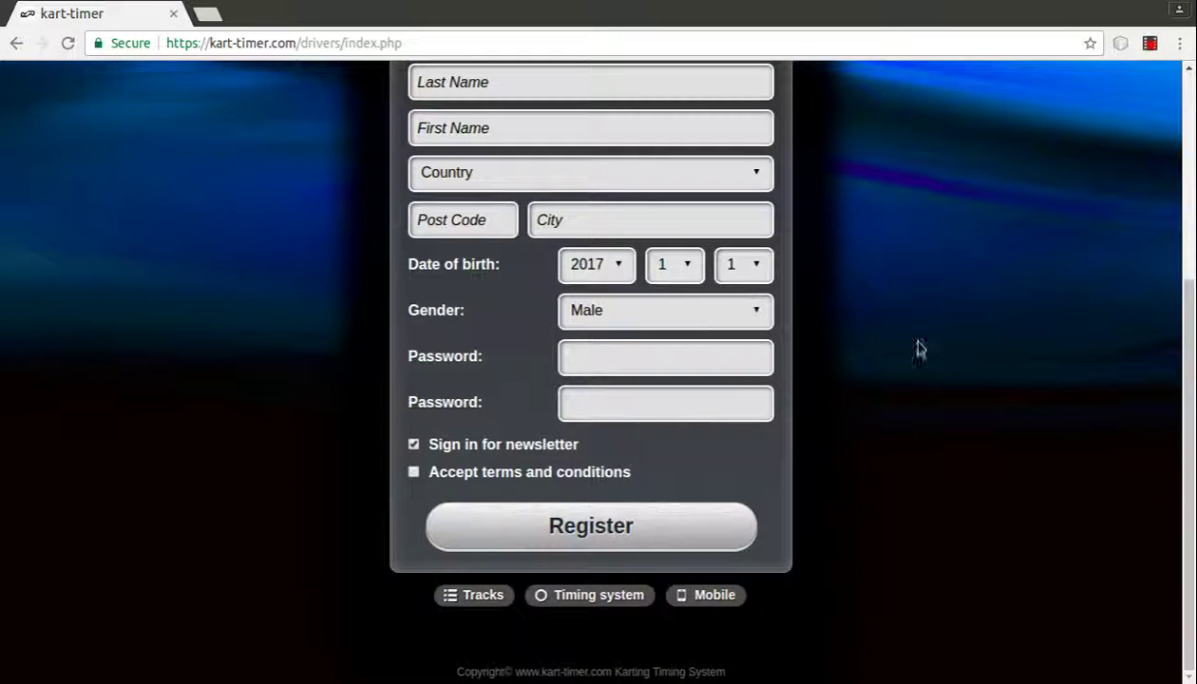
scroll(964, 337, up, 3)
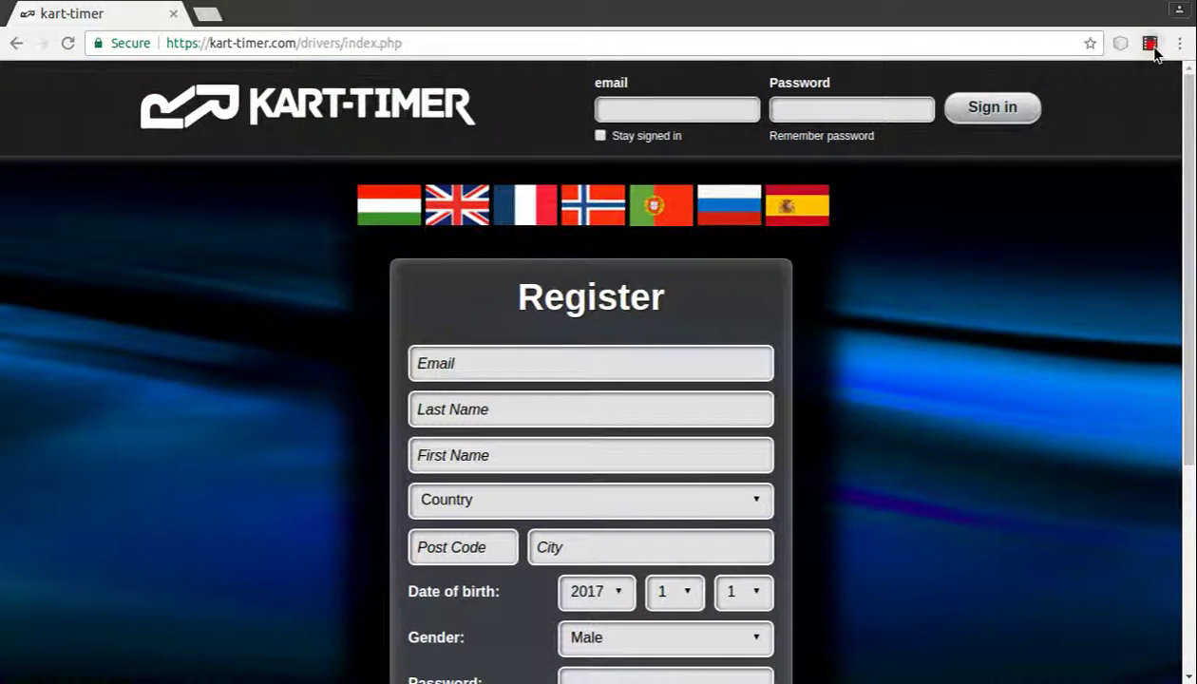